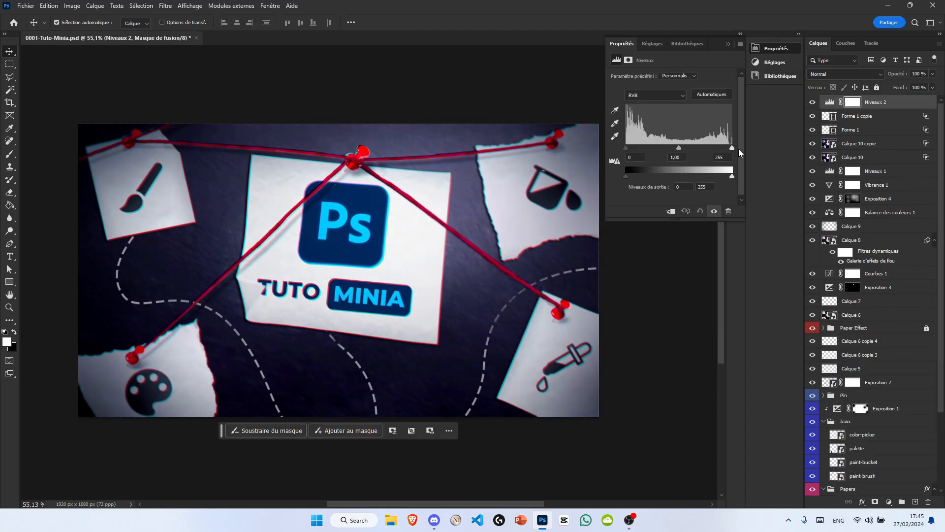
# Step: Darken the thumbnail's highlights with a Curves adjustment layer above the shape layers
pyautogui.moveTo(732, 176); pyautogui.dragTo(722, 177)
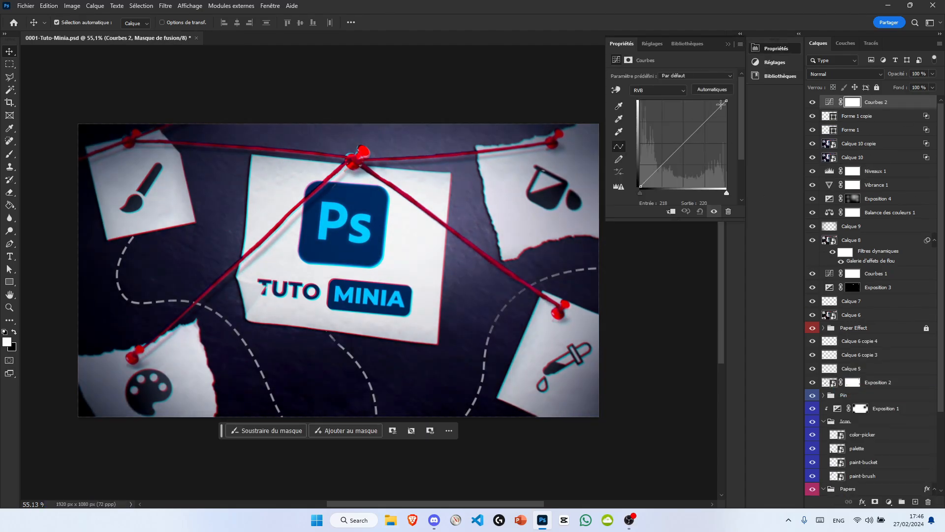
pyautogui.moveTo(719, 118)
pyautogui.mouseDown()
pyautogui.moveTo(724, 110)
pyautogui.moveTo(714, 194)
pyautogui.mouseUp()
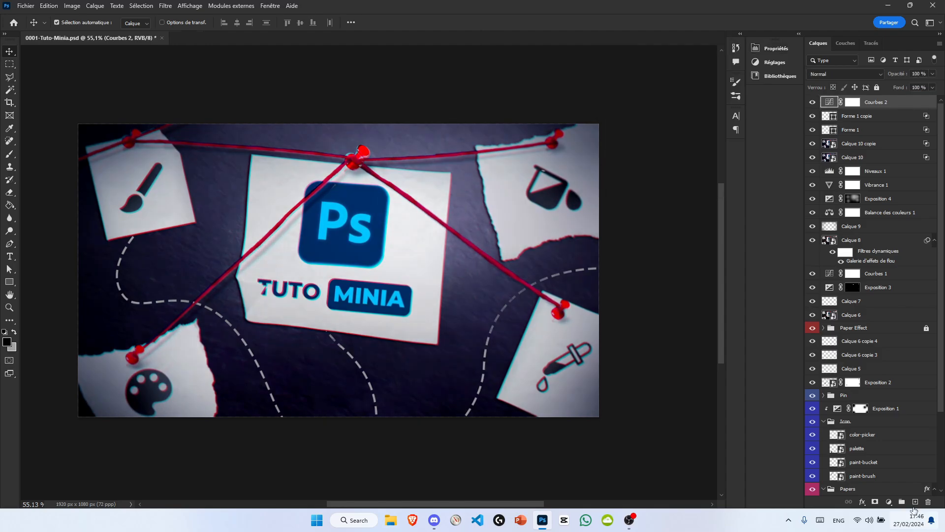
# Step: Set the new blue colour layer's blend mode to Division and reposition its glow over the image with Free Transform
pyautogui.click(845, 74)
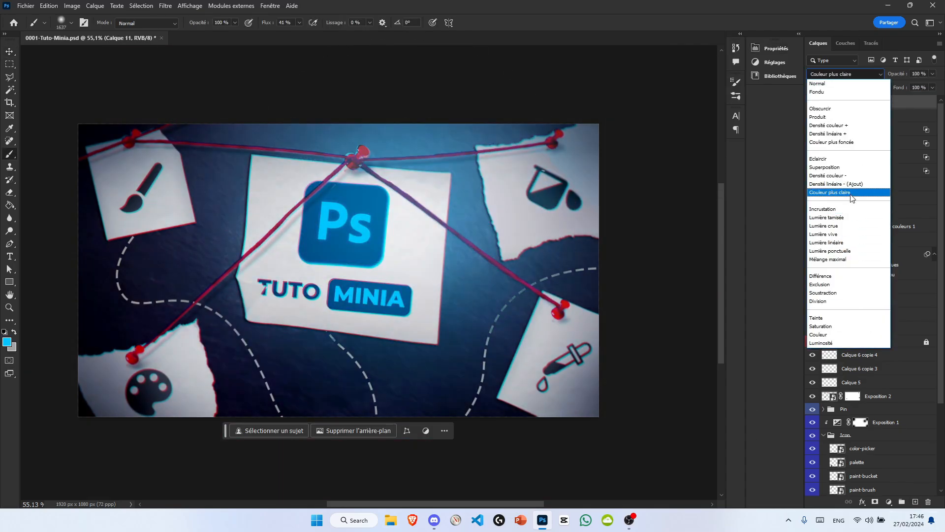
pyautogui.click(855, 302)
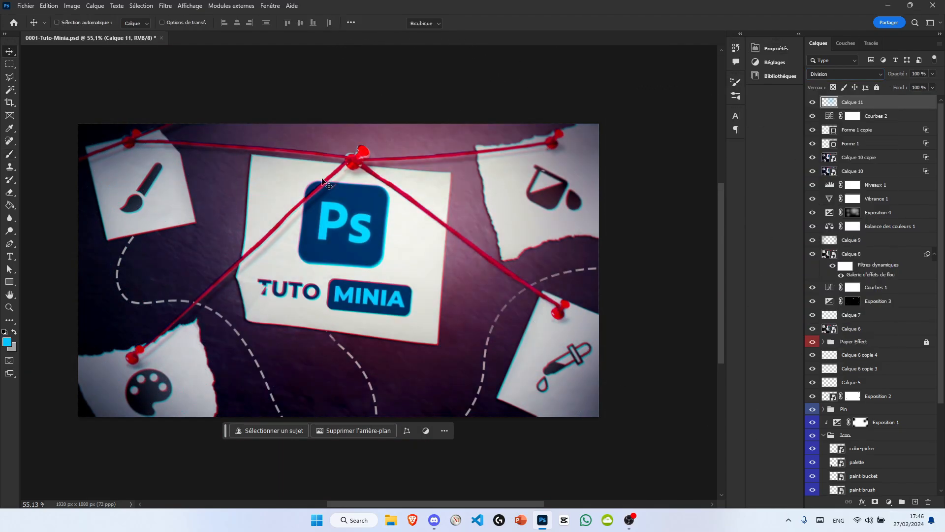
pyautogui.hotkey('ctrl', 't')
pyautogui.moveTo(625, 296); pyautogui.dragTo(237, 271)
pyautogui.moveTo(360, 317); pyautogui.dragTo(513, 249)
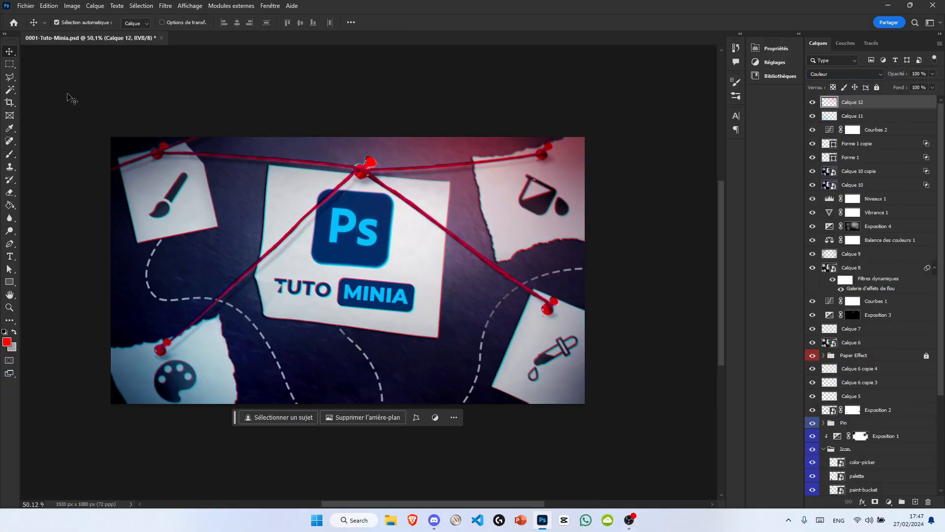
# Step: Add a Brightness/Contrast adjustment layer above the colour glow layers and open its settings
pyautogui.moveTo(534, 120); pyautogui.dragTo(542, 150)
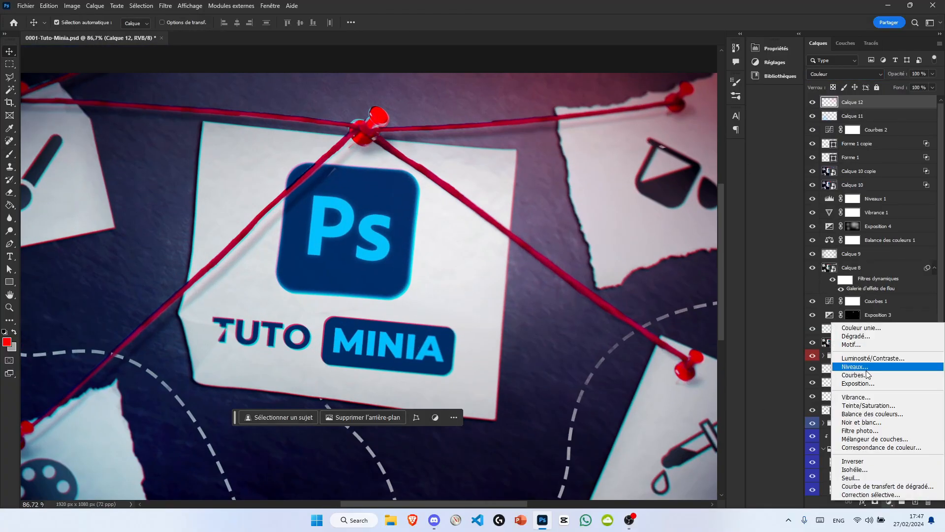
pyautogui.click(834, 360)
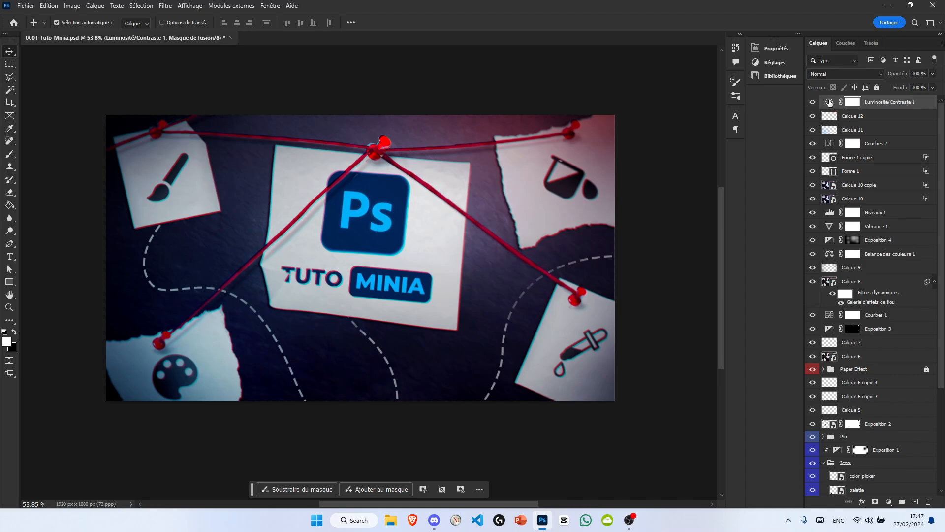
pyautogui.doubleClick(830, 103)
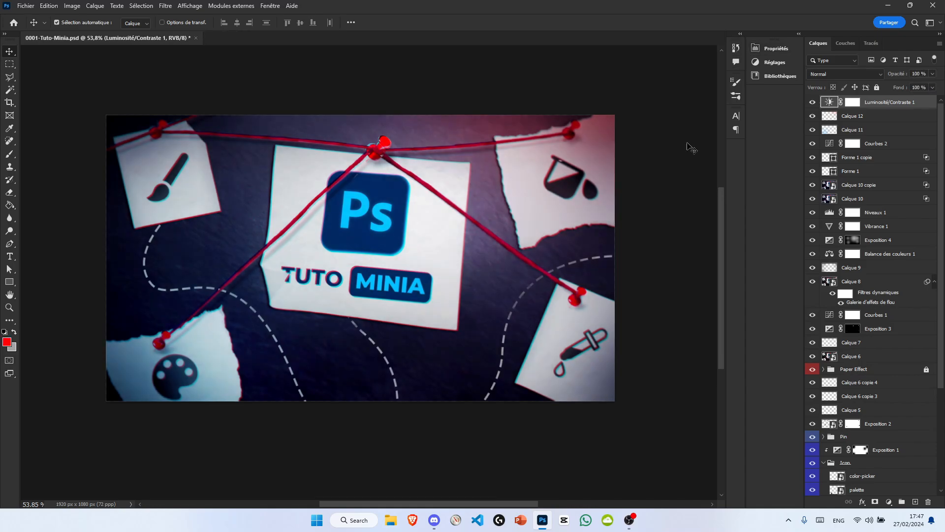
# Step: Save the document and add an Exposure adjustment layer above the topmost layer
pyautogui.scroll(1, 446, 188)
pyautogui.scroll(-2, 521, 200)
pyautogui.hotkey('ctrl', 's')
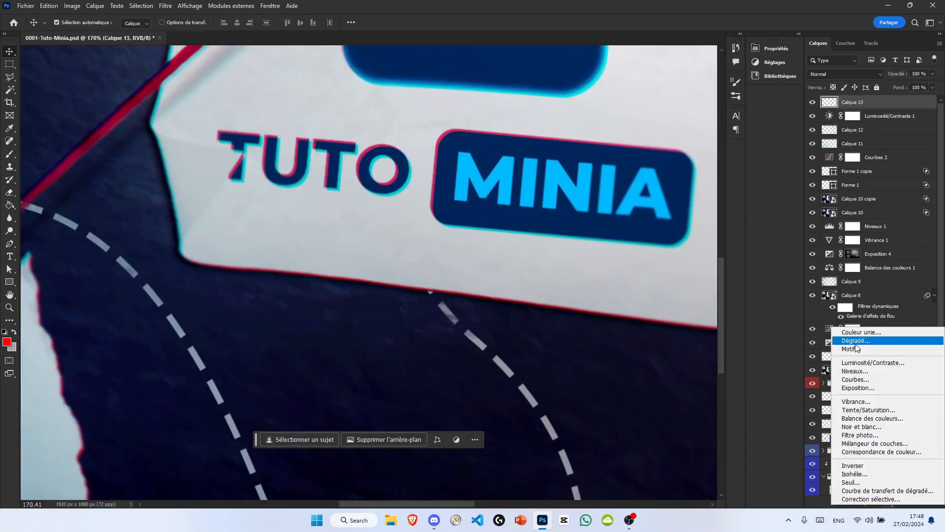
pyautogui.click(842, 389)
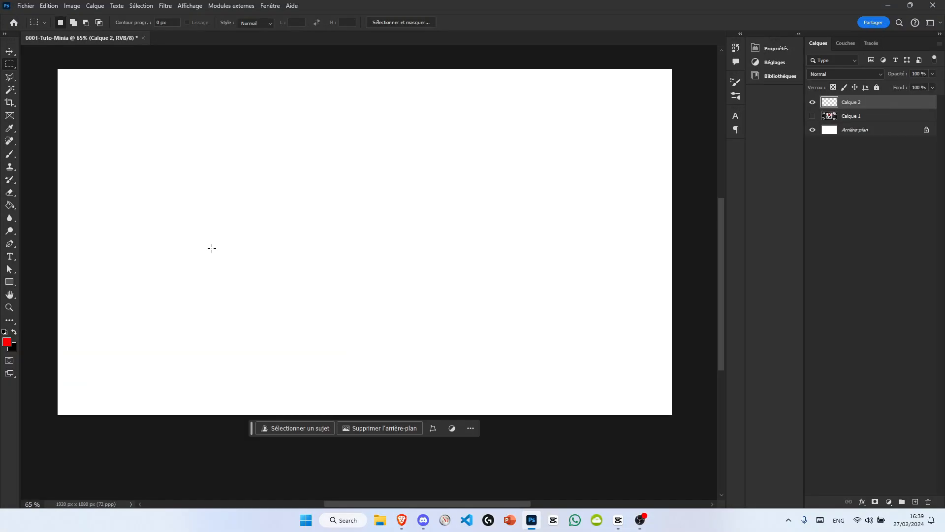
# Step: Generate an image for the prompt "pin" in a square selection on the blank canvas and choose the second variant
pyautogui.moveTo(359, 220); pyautogui.dragTo(367, 219)
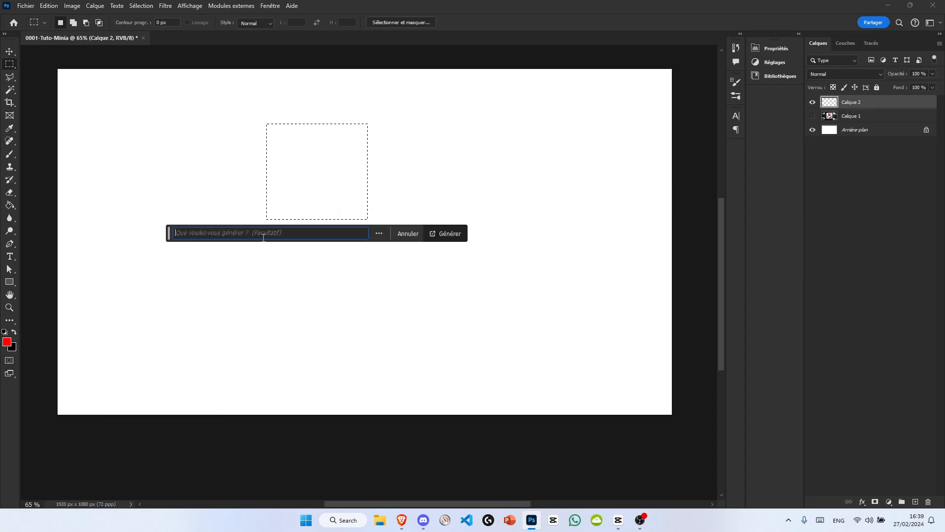
pyautogui.click(274, 235)
pyautogui.write('pin')
pyautogui.press('Return')
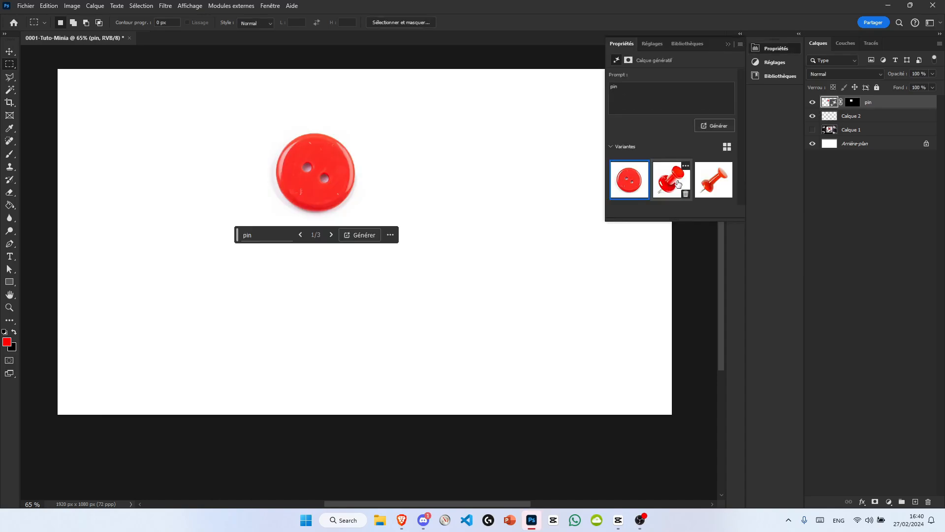
pyautogui.click(680, 186)
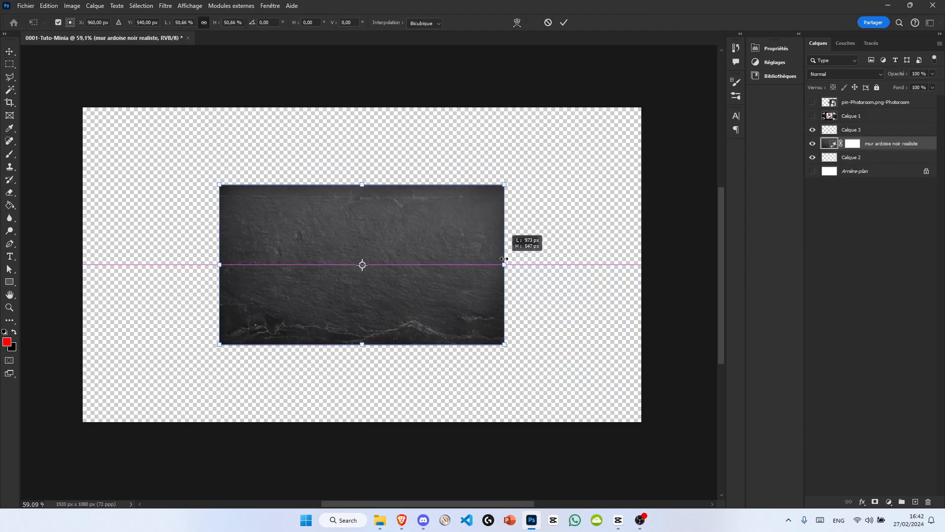
# Step: Generate a "mur ardoise noir" background and extend the slate texture across the whole canvas with Generative Fill, browsing the variants
pyautogui.moveTo(361, 264); pyautogui.dragTo(362, 265)
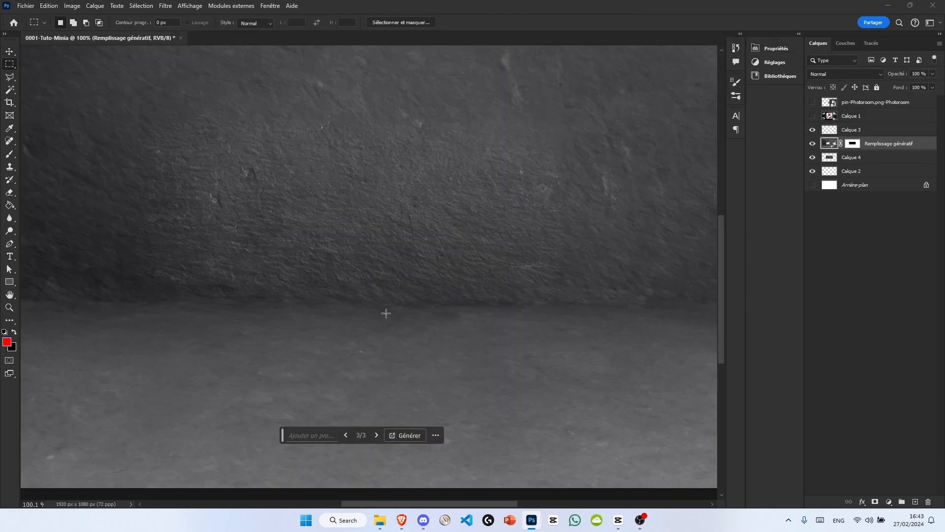
pyautogui.hotkey('ctrl', '0')
pyautogui.moveTo(880, 143); pyautogui.dragTo(879, 140)
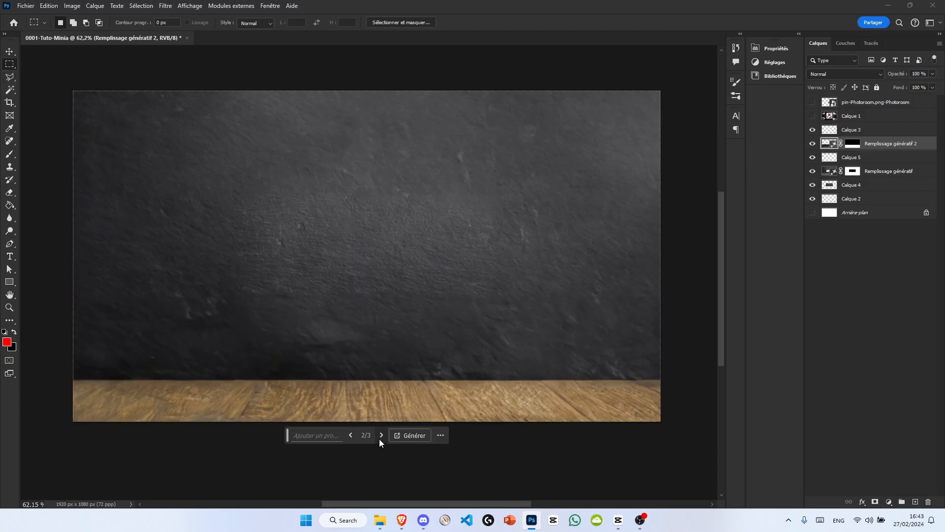
pyautogui.click(377, 437)
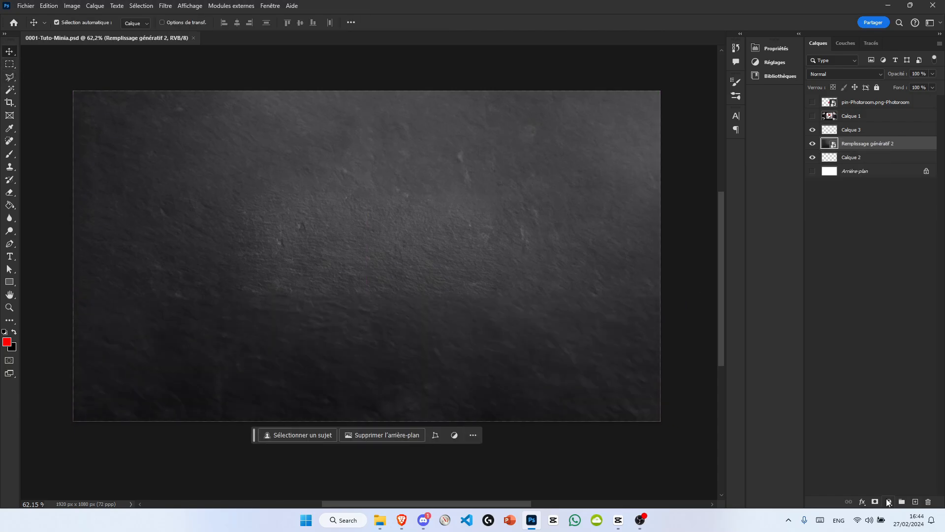
# Step: Darken the slate background with a Hue/Saturation adjustment layer, raising saturation to +28, shifting the hue and lowering the lightness
pyautogui.click(889, 502)
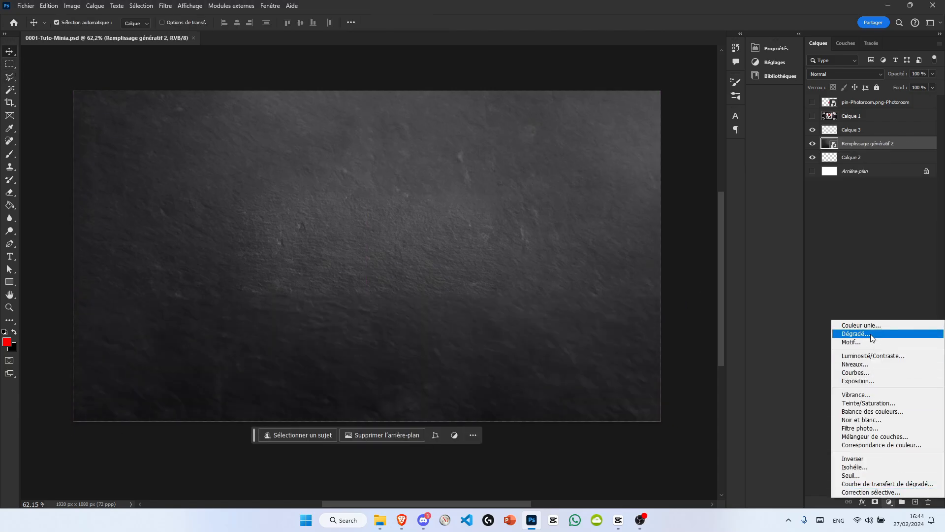
pyautogui.click(870, 403)
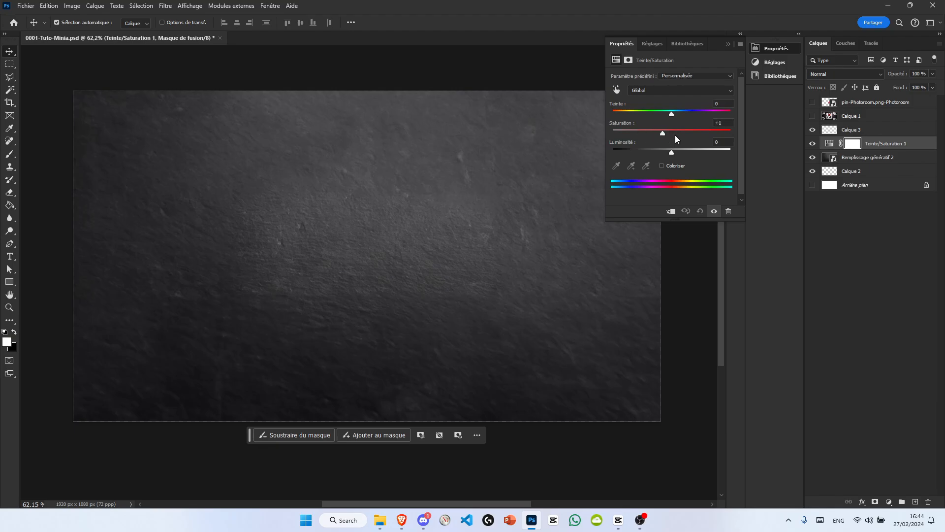
pyautogui.moveTo(652, 116); pyautogui.dragTo(640, 117)
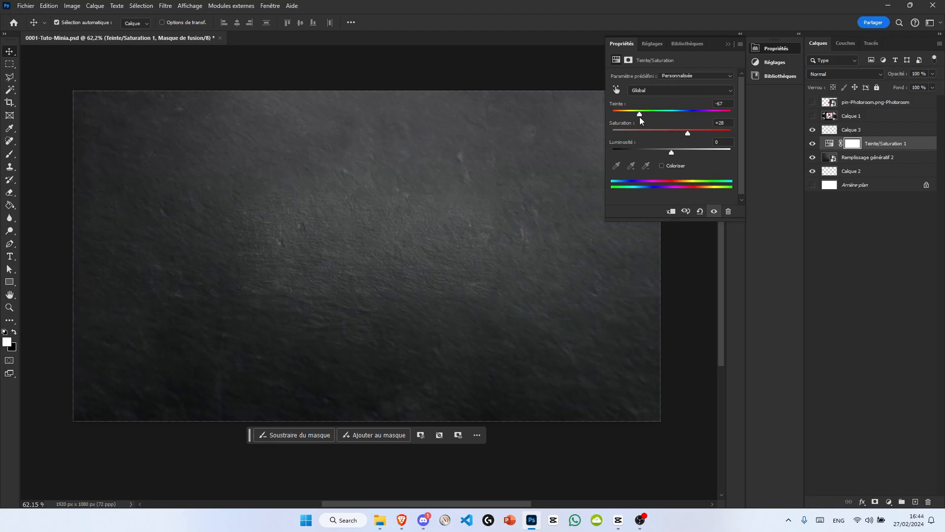
pyautogui.moveTo(670, 150); pyautogui.dragTo(648, 148)
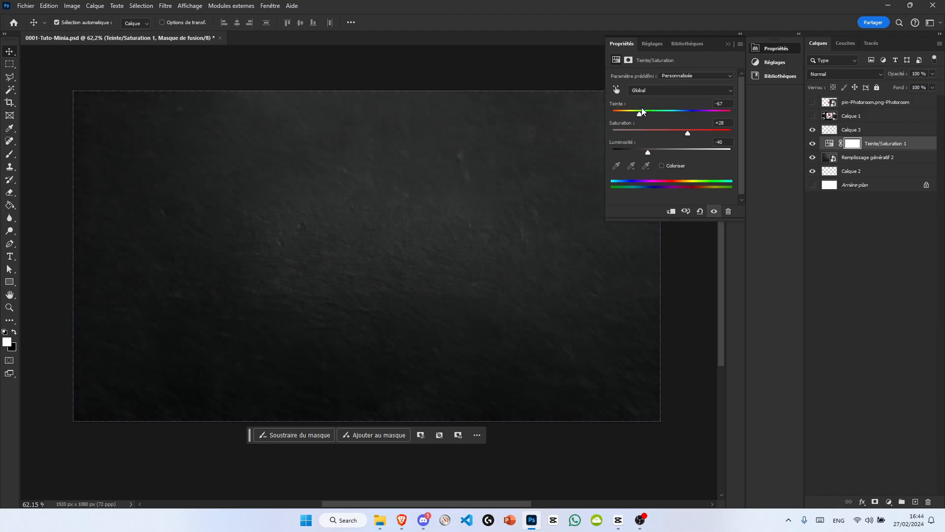
pyautogui.moveTo(640, 114); pyautogui.dragTo(704, 140)
pyautogui.moveTo(648, 152); pyautogui.dragTo(640, 154)
pyautogui.click(728, 44)
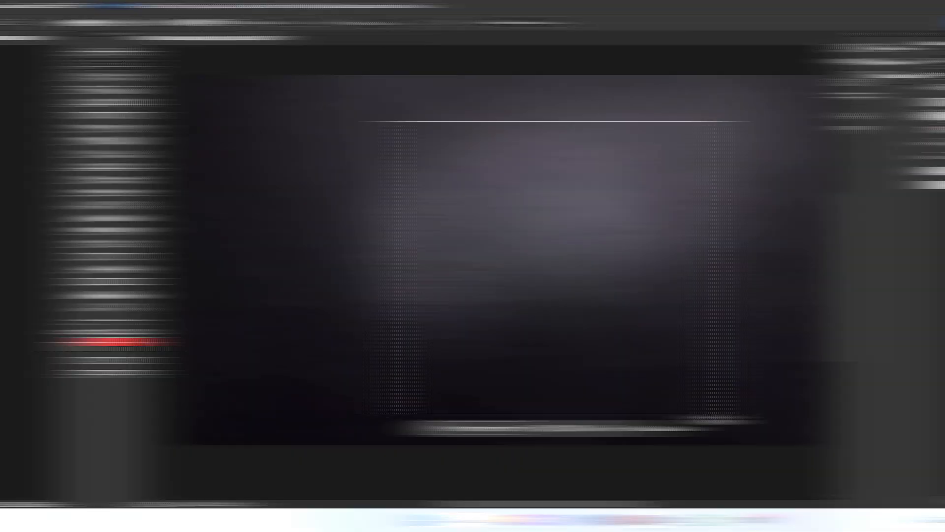
# Step: Place a small rotated copy of the curled paper in the canvas's upper-left corner and duplicate the torn paper toward the lower left
pyautogui.press('Return')
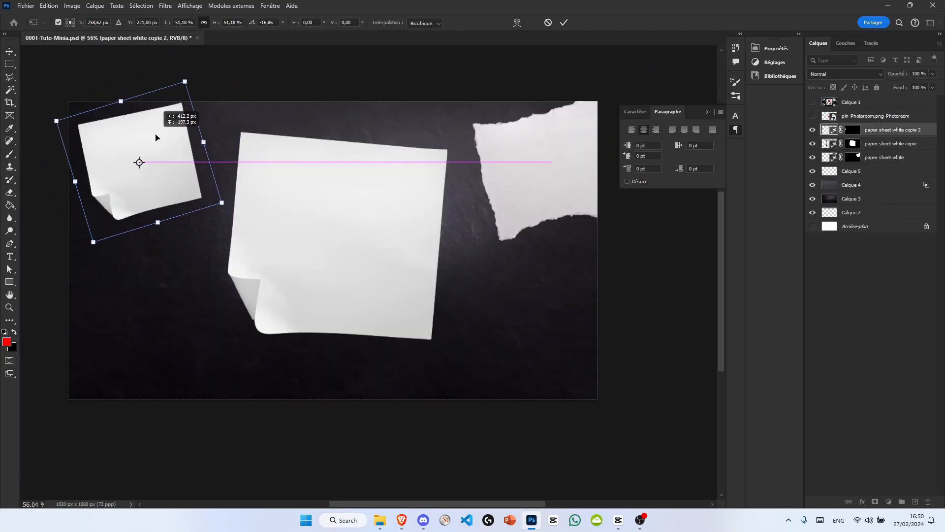
pyautogui.moveTo(158, 134); pyautogui.dragTo(198, 128)
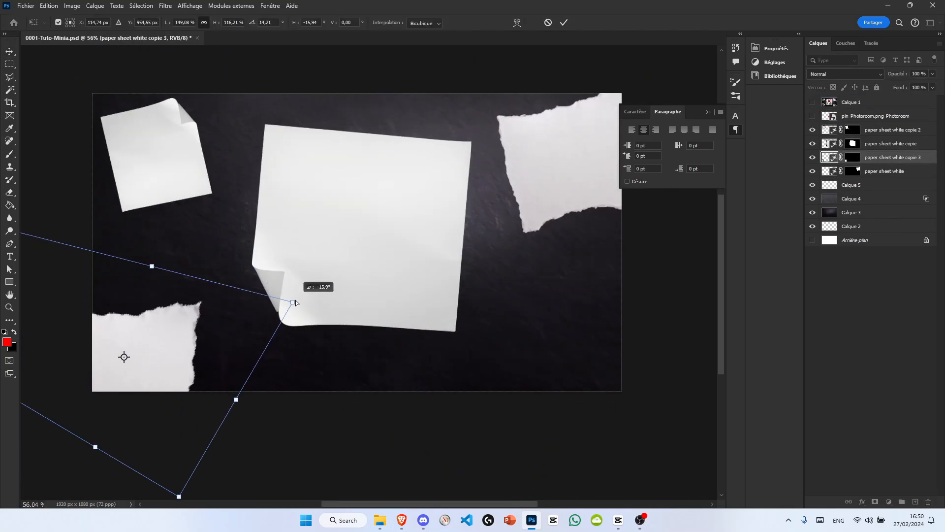
pyautogui.moveTo(291, 307); pyautogui.dragTo(253, 306)
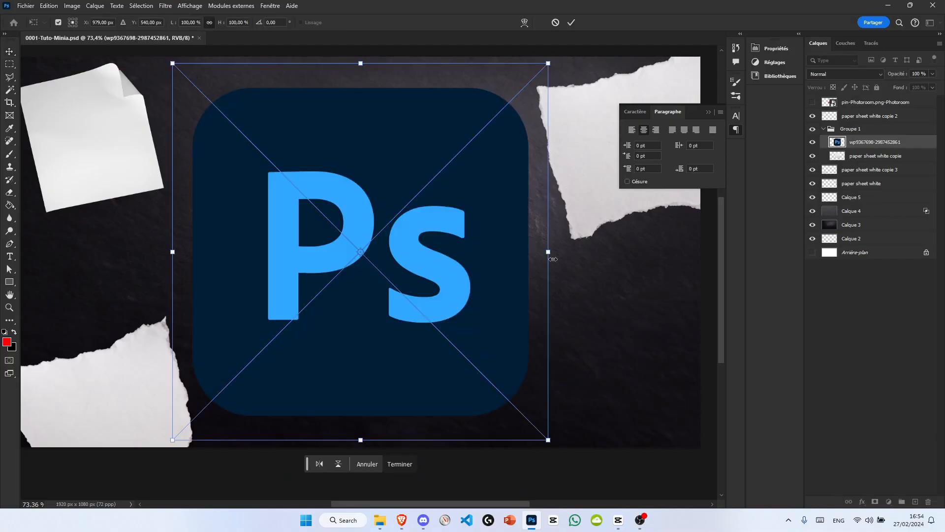
# Step: Position, scale and rotate the Ps logo so it sits on the large central paper sheet
pyautogui.moveTo(553, 259); pyautogui.dragTo(322, 261)
pyautogui.moveTo(284, 250); pyautogui.dragTo(395, 217)
pyautogui.moveTo(461, 177); pyautogui.dragTo(462, 186)
pyautogui.moveTo(435, 154); pyautogui.dragTo(433, 155)
pyautogui.press('Return')
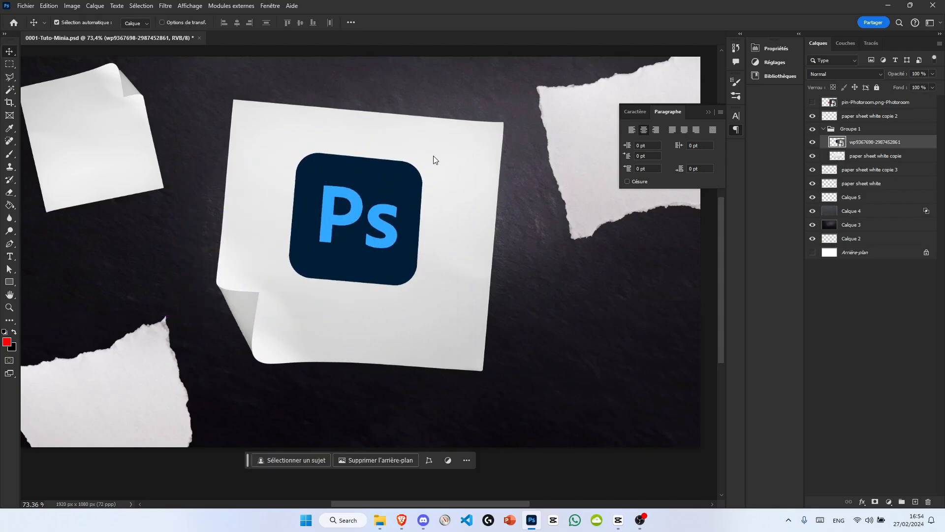
# Step: Add an inner shadow to the Ps logo layer in the blue sampled from its lettering, leaving the stroke off
pyautogui.scroll(5, 453, 204)
pyautogui.doubleClick(912, 146)
pyautogui.click(477, 218)
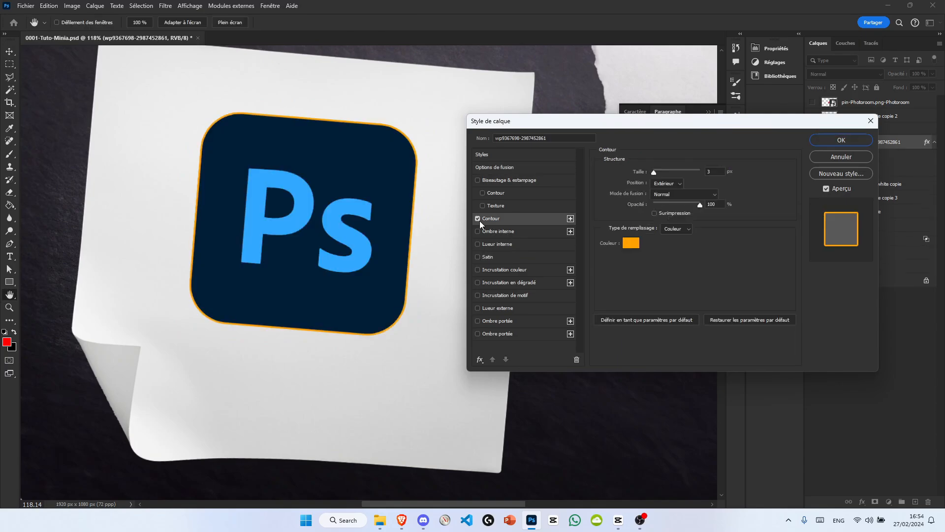
pyautogui.click(477, 218)
pyautogui.click(479, 232)
pyautogui.click(722, 176)
pyautogui.moveTo(663, 187); pyautogui.dragTo(677, 187)
pyautogui.click(351, 220)
pyautogui.click(350, 213)
pyautogui.press('Return')
# Step: Adjust the inner shadow's blend mode, global light option, distance, choke and size to form a soft edge around the logo
pyautogui.click(664, 173)
pyautogui.click(661, 183)
pyautogui.click(695, 201)
pyautogui.moveTo(649, 217); pyautogui.dragTo(646, 217)
pyautogui.moveTo(646, 228); pyautogui.dragTo(664, 228)
pyautogui.moveTo(649, 239); pyautogui.dragTo(655, 239)
# Step: Try a black drop shadow with 5 px distance, 0 px size and 95 % opacity on the logo
pyautogui.click(506, 334)
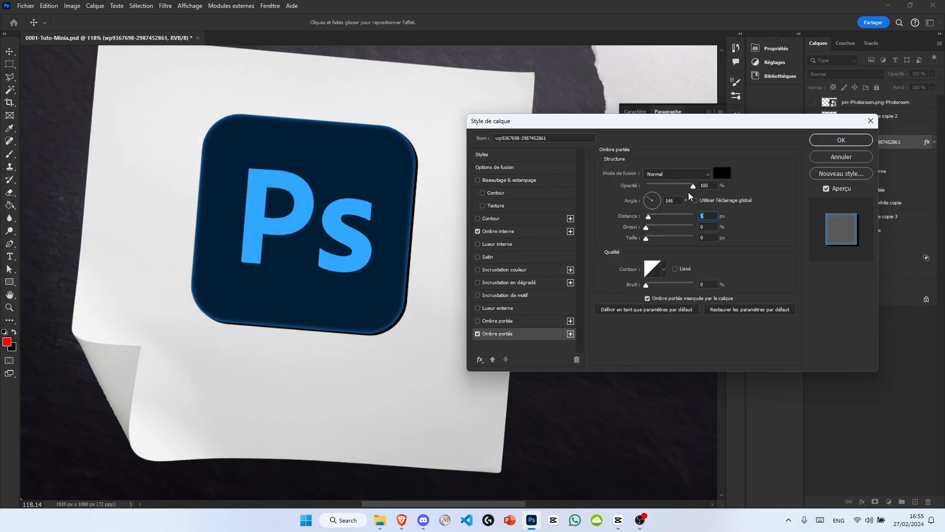
pyautogui.moveTo(651, 238)
pyautogui.mouseDown()
pyautogui.moveTo(677, 239)
pyautogui.moveTo(646, 239)
pyautogui.mouseUp()
pyautogui.click(478, 335)
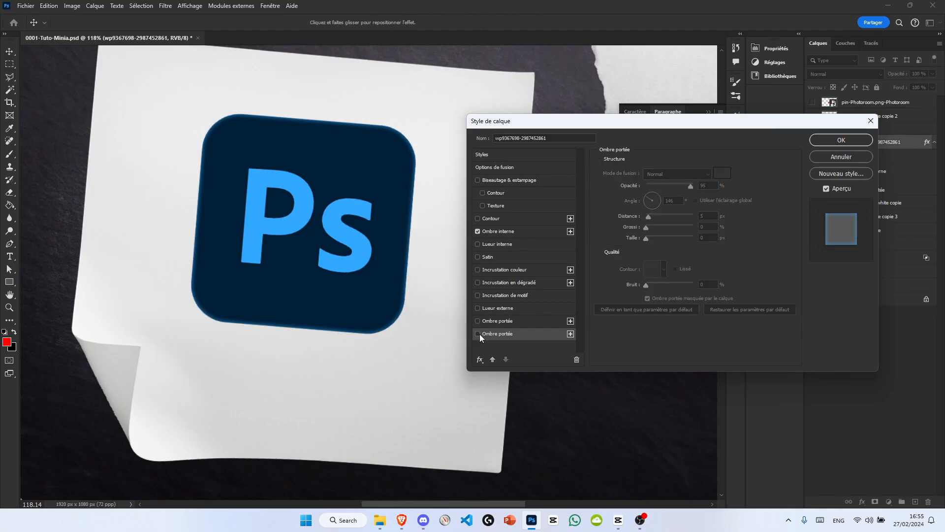
pyautogui.click(496, 259)
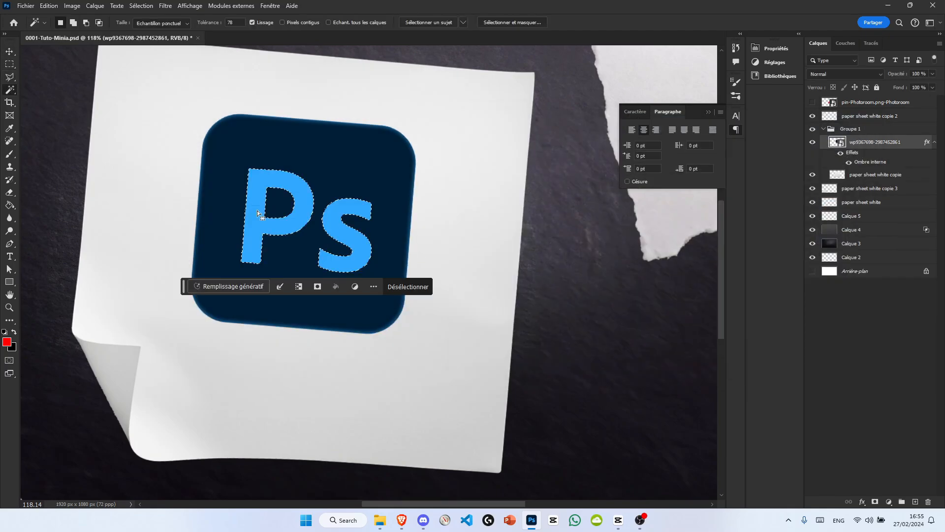
# Step: Add a drop shadow in the blue #31a8ff to the separate Ps lettering layer, adjusting its distance and lowering its opacity
pyautogui.click(498, 334)
pyautogui.click(722, 173)
pyautogui.click(307, 203)
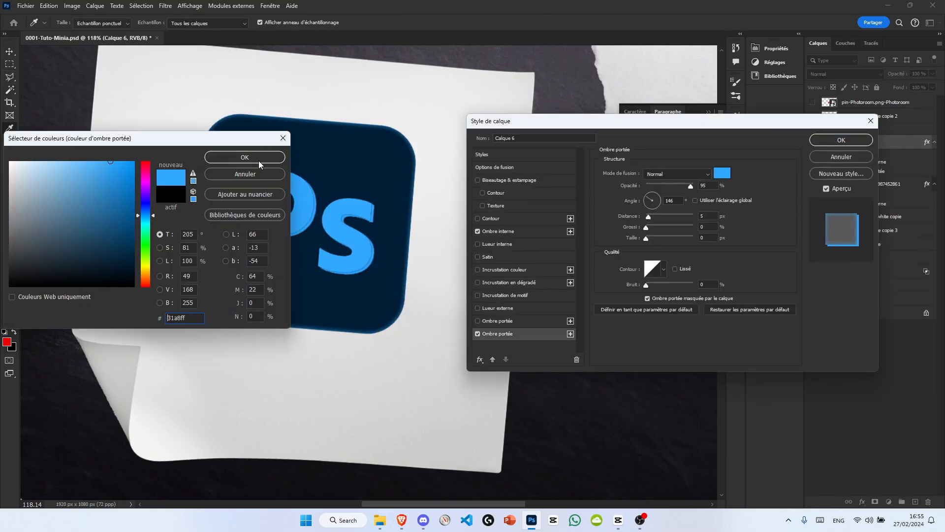
pyautogui.click(258, 158)
pyautogui.moveTo(648, 217); pyautogui.dragTo(652, 239)
pyautogui.moveTo(690, 186); pyautogui.dragTo(648, 184)
pyautogui.press('Return')
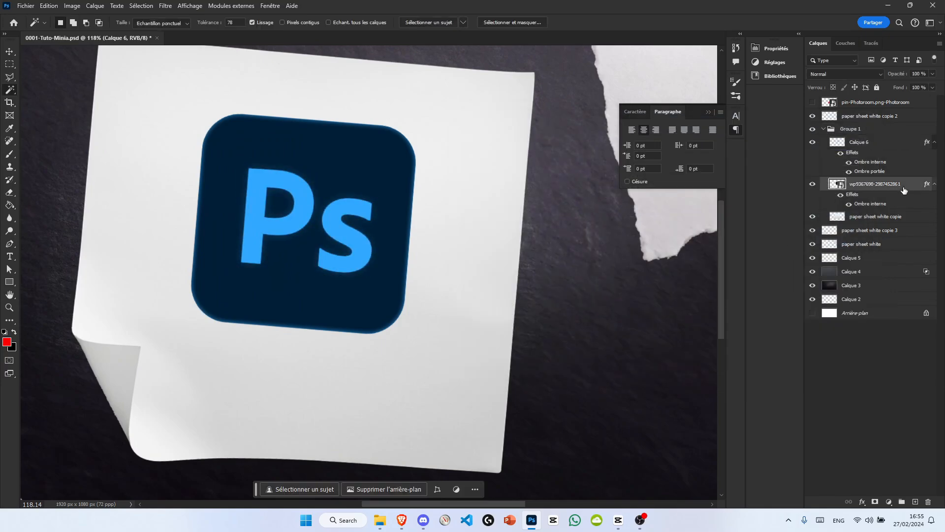
# Step: Add a non-inverted satin effect in the lettering's blue to the logo layer: 33 % opacity, 139° angle, 7 px distance, 4 px size
pyautogui.doubleClick(904, 206)
pyautogui.click(487, 257)
pyautogui.click(722, 173)
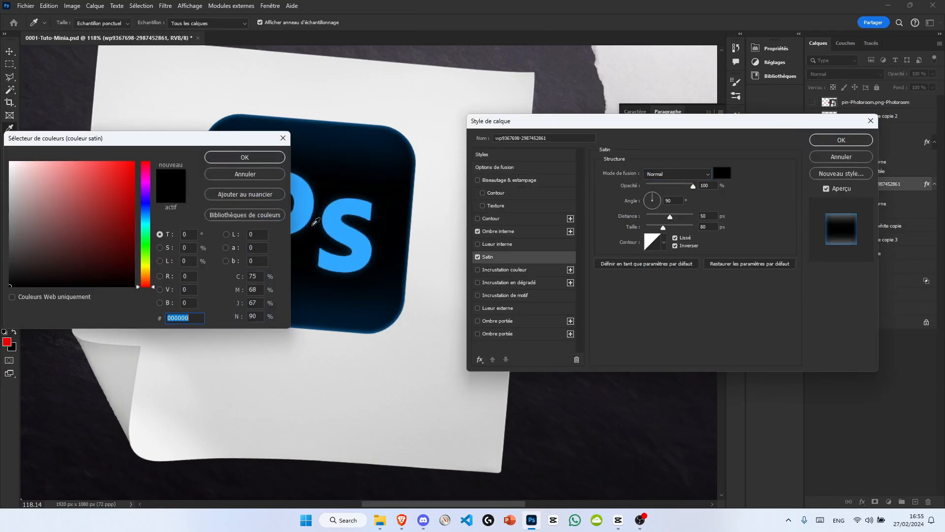
pyautogui.click(307, 202)
pyautogui.click(258, 158)
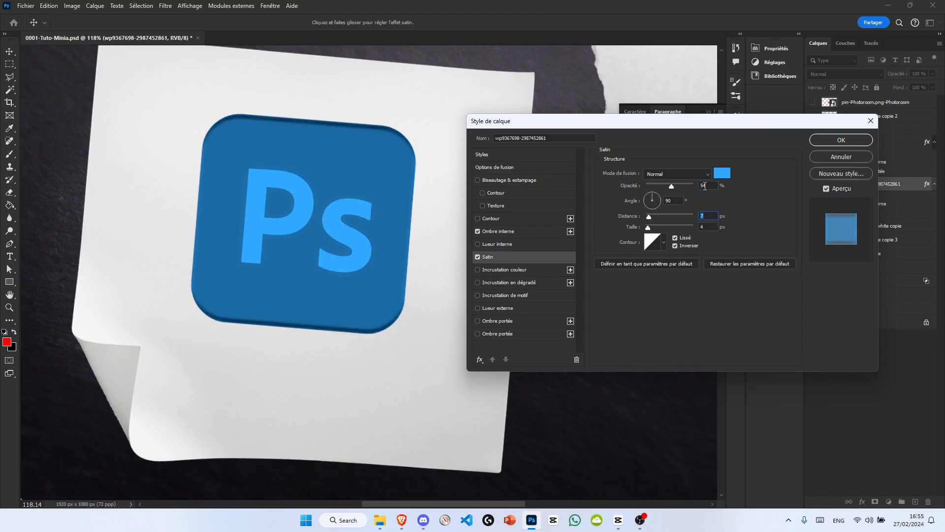
pyautogui.click(675, 246)
pyautogui.click(646, 196)
pyautogui.moveTo(671, 186); pyautogui.dragTo(662, 186)
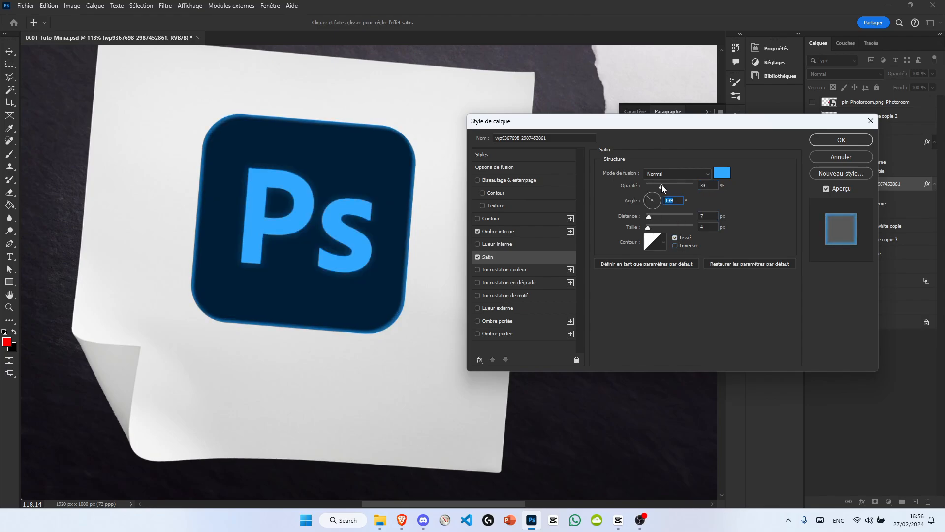
# Step: Add a blue inner glow at 55 % opacity and 7 px size to the logo, and reduce the satin to 7 % opacity and 0 px size
pyautogui.click(534, 244)
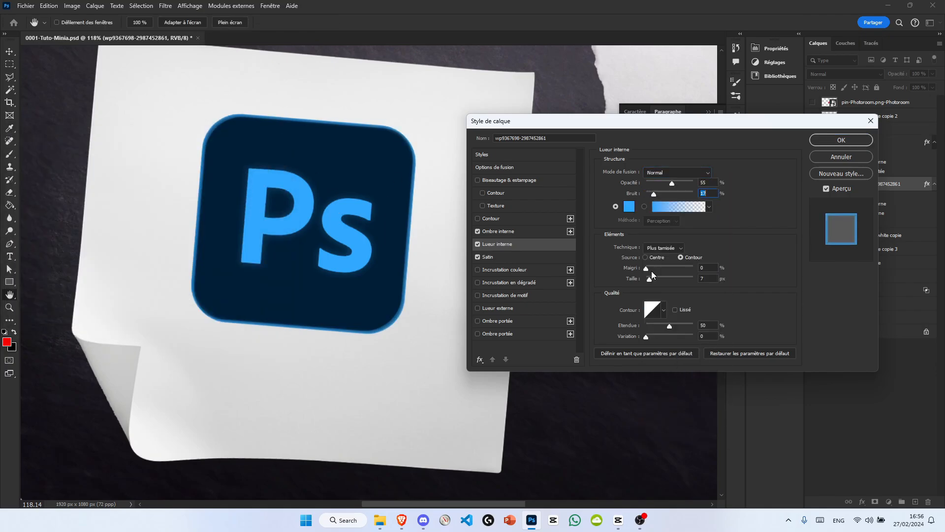
pyautogui.click(523, 256)
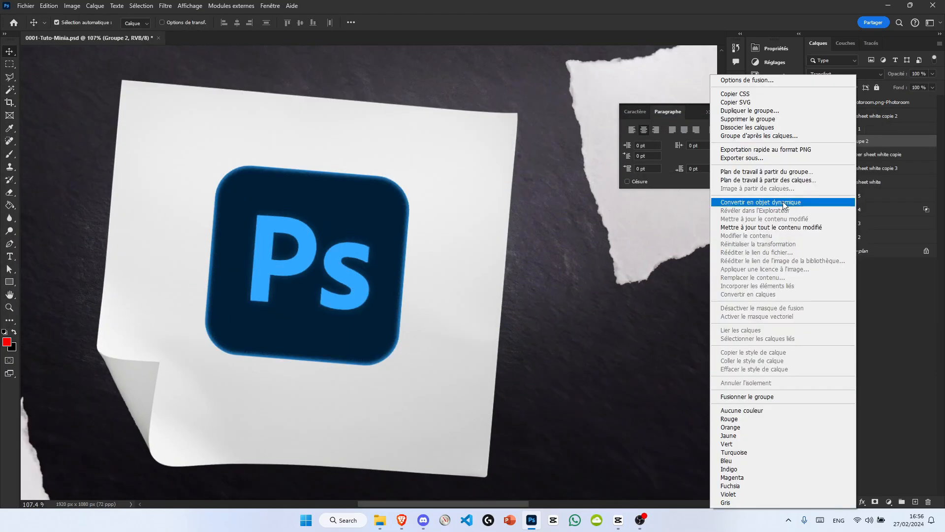
pyautogui.click(718, 201)
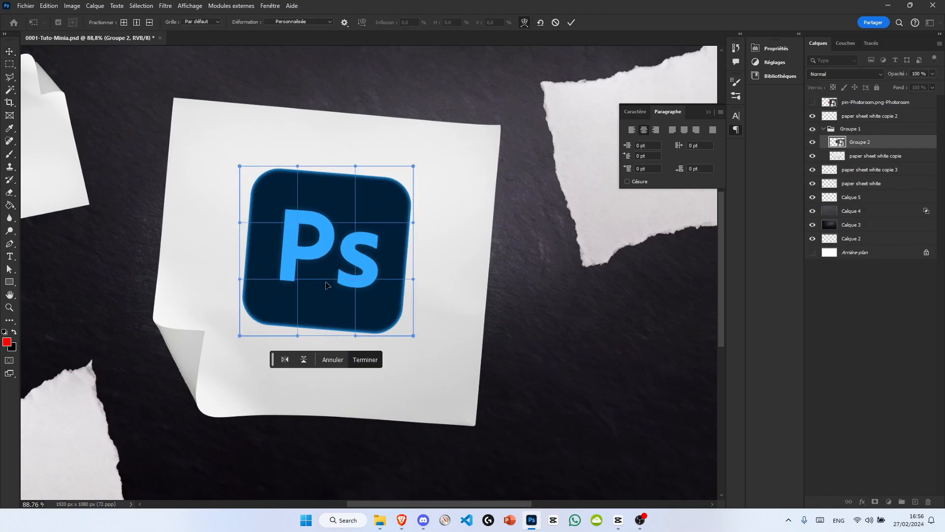
# Step: Apply the warp to the Ps logo and add the title "TUTO MINIA" above it in dark blue Montserrat ExtraBold
pyautogui.press('Return')
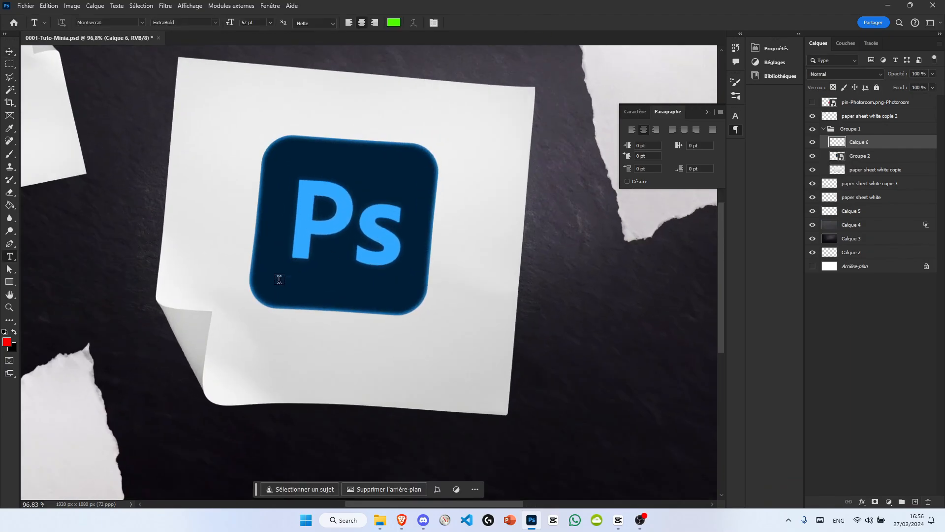
pyautogui.click(279, 279)
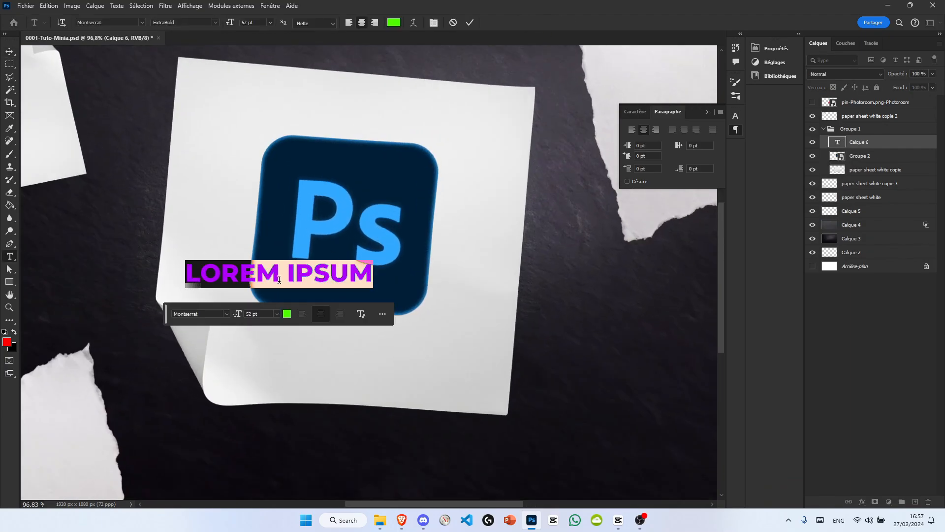
pyautogui.write('30 MIN')
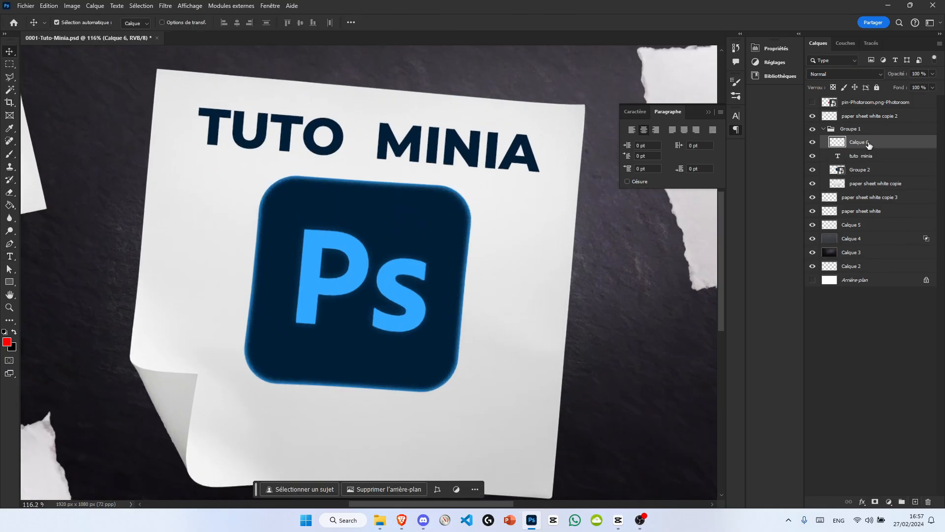
# Step: Draw a rounded rectangle about 432 by 161 px as a badge for the word MINIA
pyautogui.press('u')
pyautogui.moveTo(166, 217); pyautogui.dragTo(414, 310)
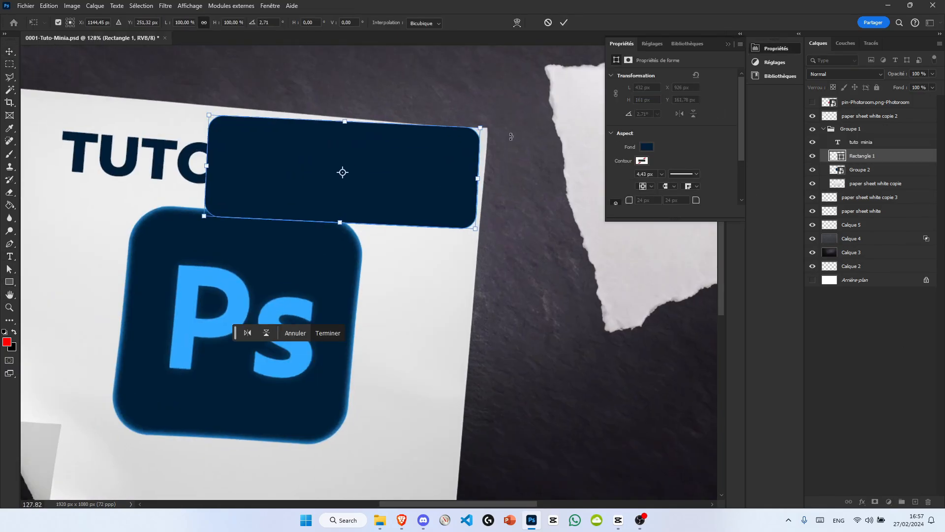
pyautogui.moveTo(481, 179); pyautogui.dragTo(454, 159)
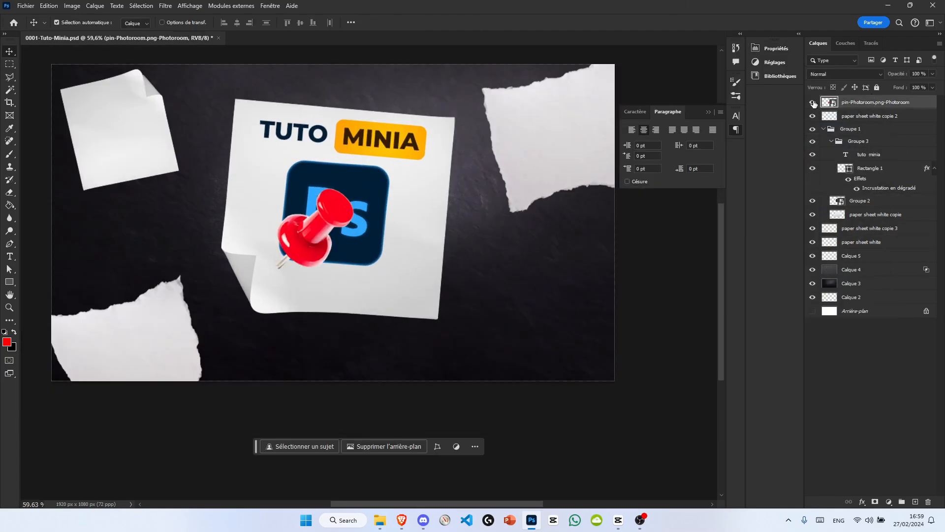
# Step: Scale the red pin to about 36 % and place it on the upper edge of the central sheet
pyautogui.hotkey('ctrl', 't')
pyautogui.moveTo(336, 238); pyautogui.dragTo(378, 129)
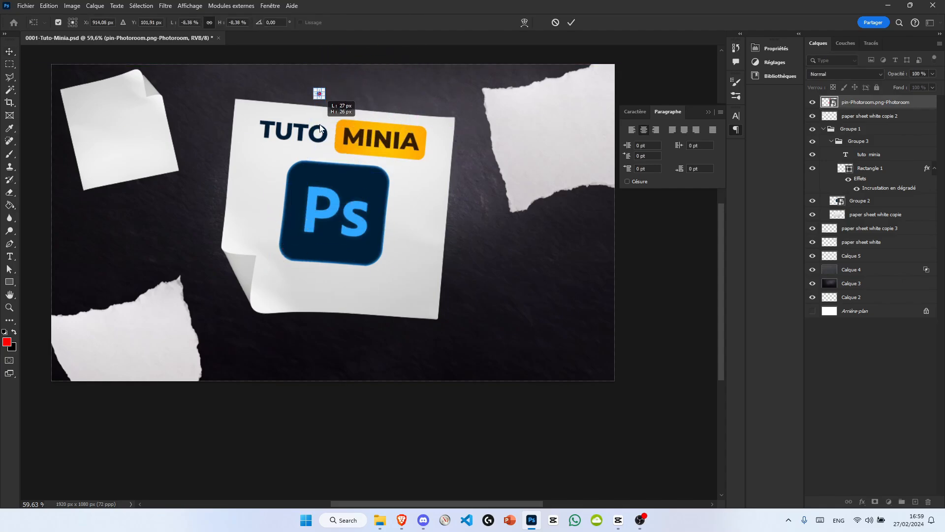
pyautogui.scroll(6, 369, 101)
pyautogui.moveTo(362, 109)
pyautogui.mouseDown()
pyautogui.moveTo(387, 101)
pyautogui.moveTo(360, 109)
pyautogui.mouseUp()
pyautogui.press('Left')
pyautogui.press('Left')
pyautogui.press('Left')
pyautogui.press('Left')
pyautogui.press('Left')
pyautogui.press('Left')
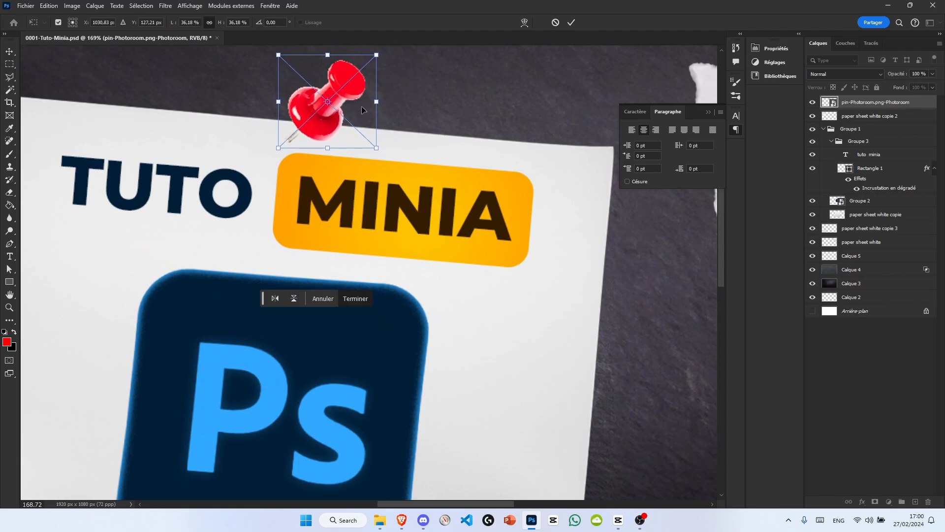
pyautogui.press('Return')
pyautogui.hotkey('ctrl', '0')
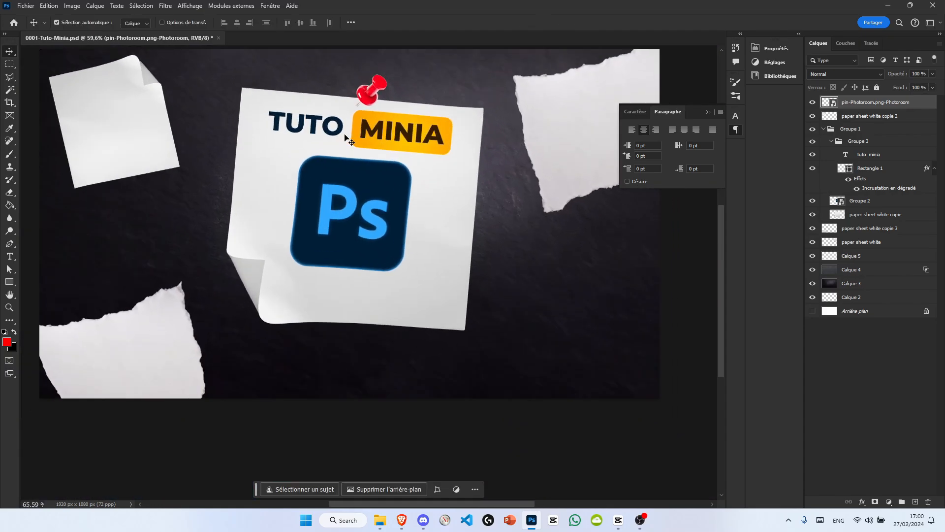
pyautogui.scroll(2, 345, 135)
pyautogui.scroll(-3, 389, 169)
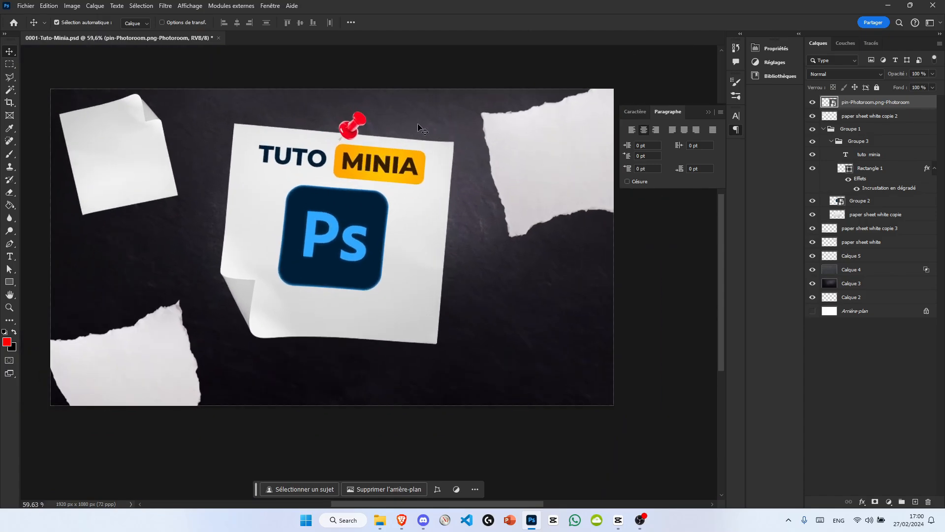
# Step: Copy the pin to the upper-right torn sheet at about 28 % scale and -6° rotation, and place another copy on the lower-left sheet
pyautogui.moveTo(359, 125); pyautogui.dragTo(590, 92)
pyautogui.hotkey('ctrl', 't')
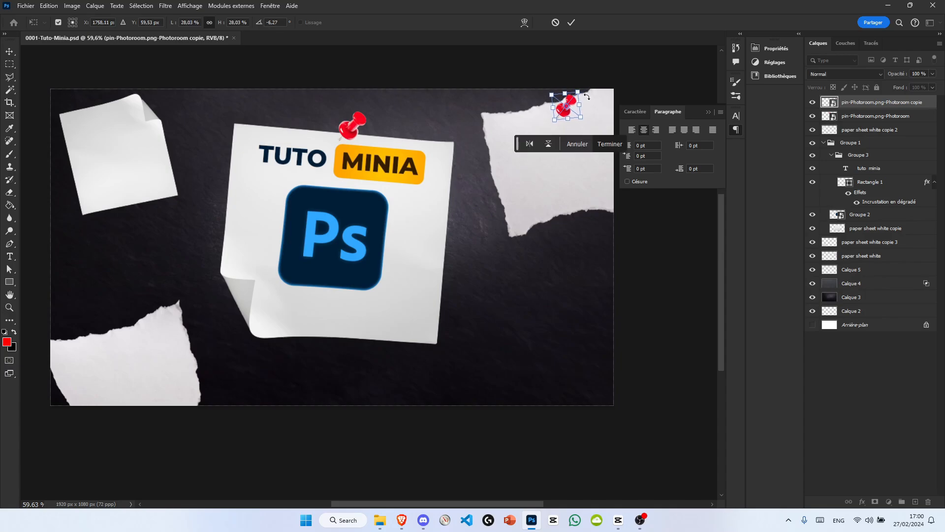
pyautogui.press('Return')
pyautogui.moveTo(565, 113); pyautogui.dragTo(117, 358)
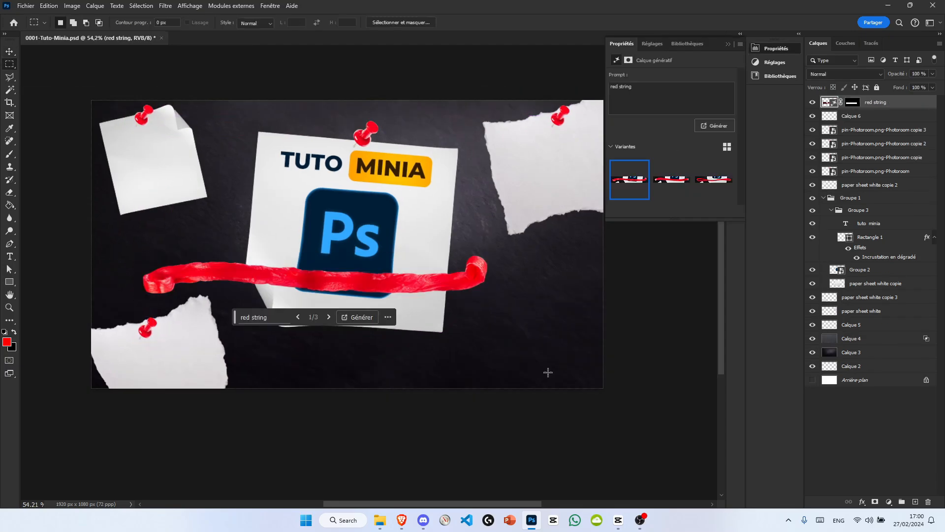
# Step: Compare the generated red string variants and try isolating the straight middle section of the string on its own layer
pyautogui.click(298, 317)
pyautogui.click(298, 318)
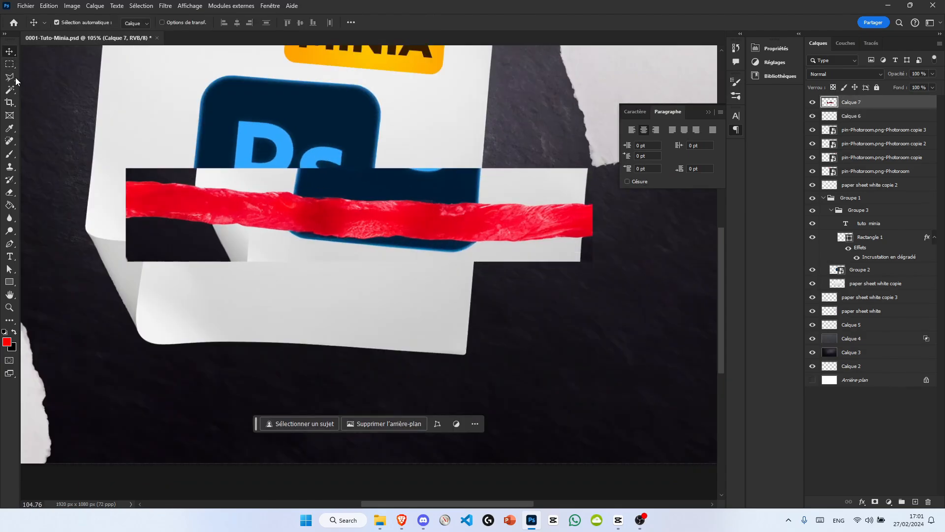
pyautogui.click(320, 217)
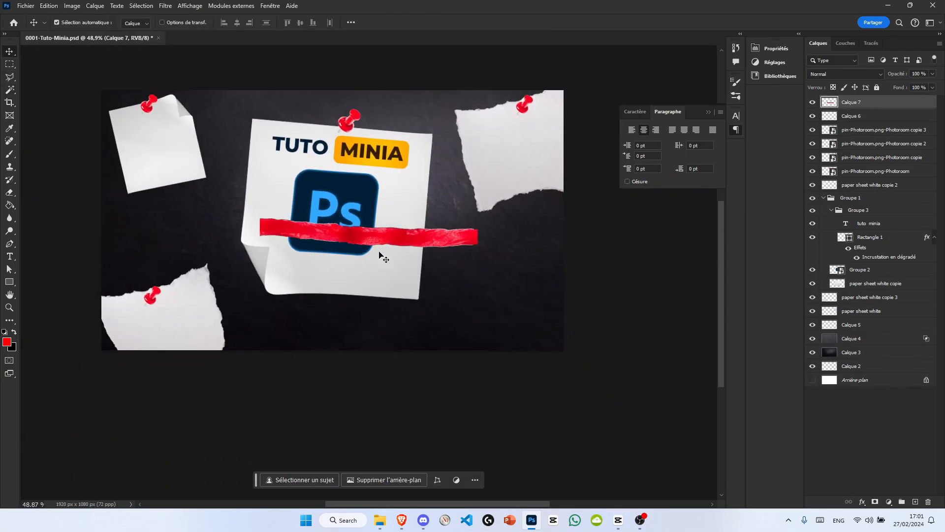
pyautogui.rightClick(852, 102)
pyautogui.press('Escape')
pyautogui.hotkey('ctrl', 't')
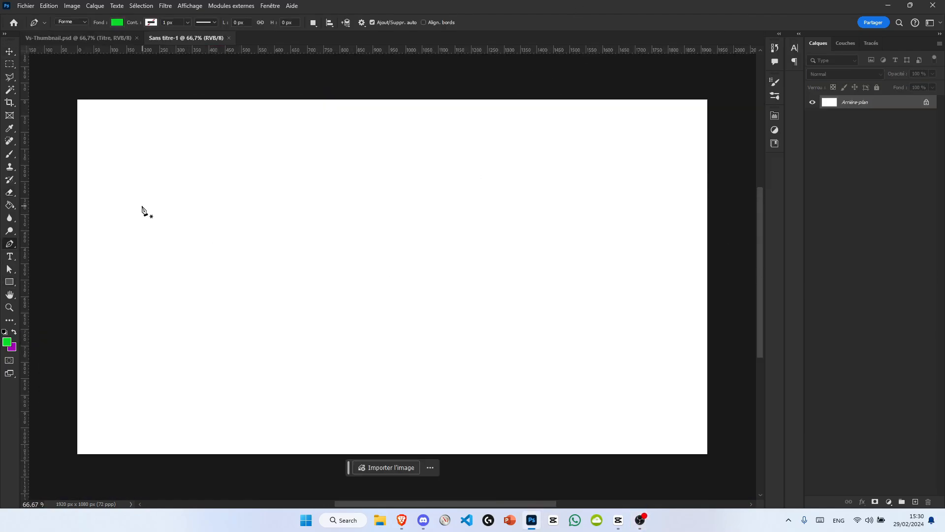
# Step: Draw an open two-segment angled path with the Pen tool, with a black stroke of about 27 px and no fill
pyautogui.click(132, 191)
pyautogui.click(224, 400)
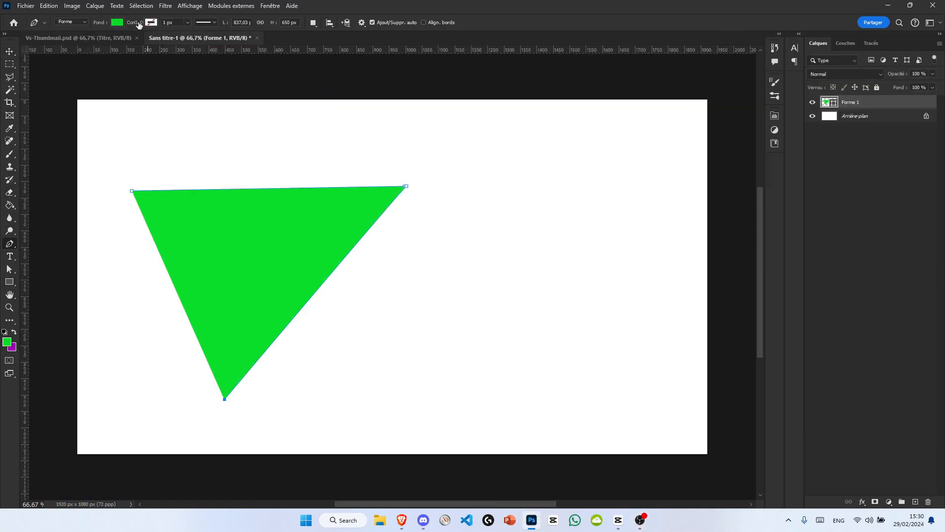
pyautogui.moveTo(188, 23); pyautogui.dragTo(217, 33)
pyautogui.click(118, 22)
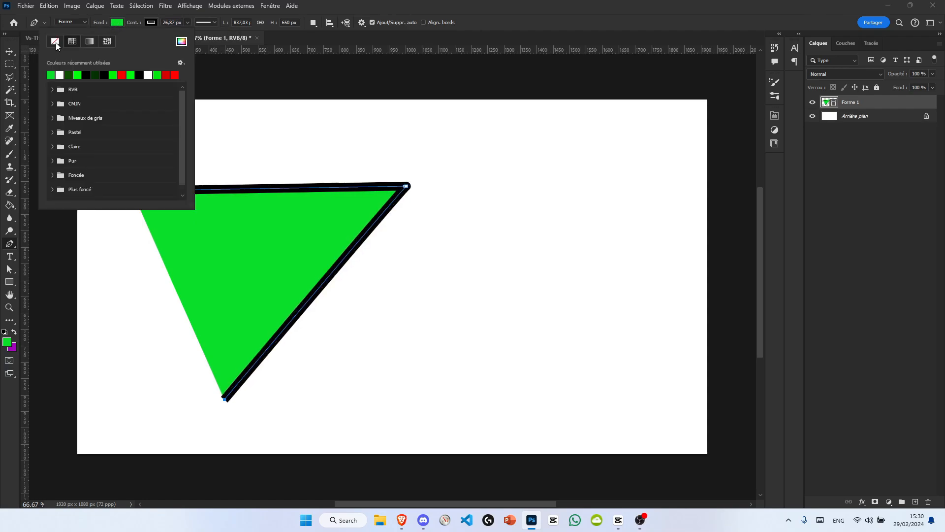
pyautogui.click(53, 40)
# Step: Duplicate the line shape, flip the copy vertically and place it as a mirrored diagonal leg starting at the corner point
pyautogui.press('v')
pyautogui.scroll(-4, 400, 211)
pyautogui.scroll(3, 401, 212)
pyautogui.moveTo(401, 212); pyautogui.dragTo(412, 211)
pyautogui.hotkey('ctrl', 'j')
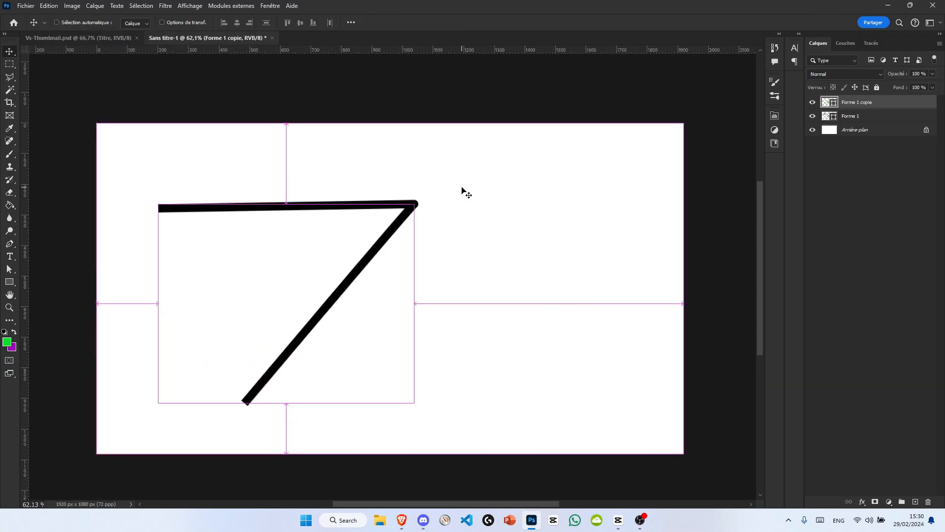
pyautogui.hotkey('ctrl', 't')
pyautogui.click(307, 430)
pyautogui.moveTo(404, 293); pyautogui.dragTo(539, 297)
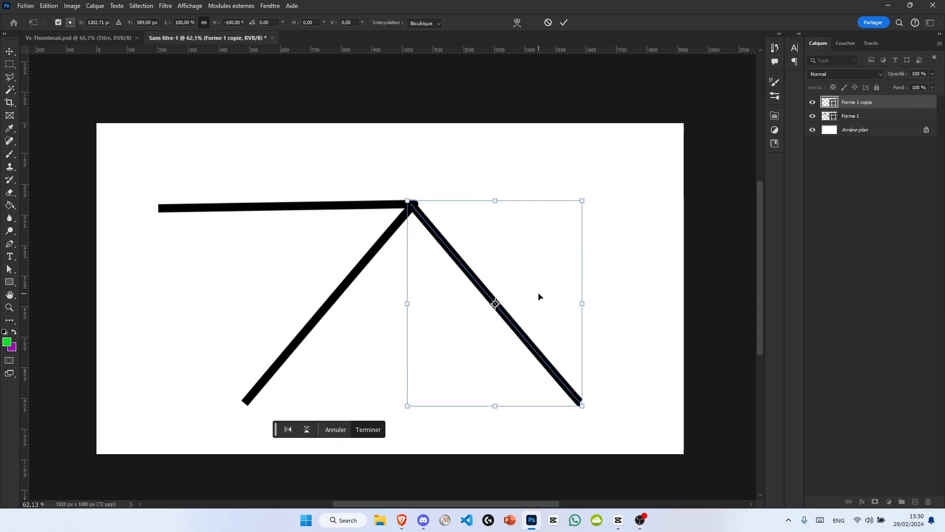
pyautogui.press('Return')
pyautogui.hotkey('ctrl', 't')
pyautogui.moveTo(509, 171); pyautogui.dragTo(444, 194)
pyautogui.hotkey('ctrl', 'z')
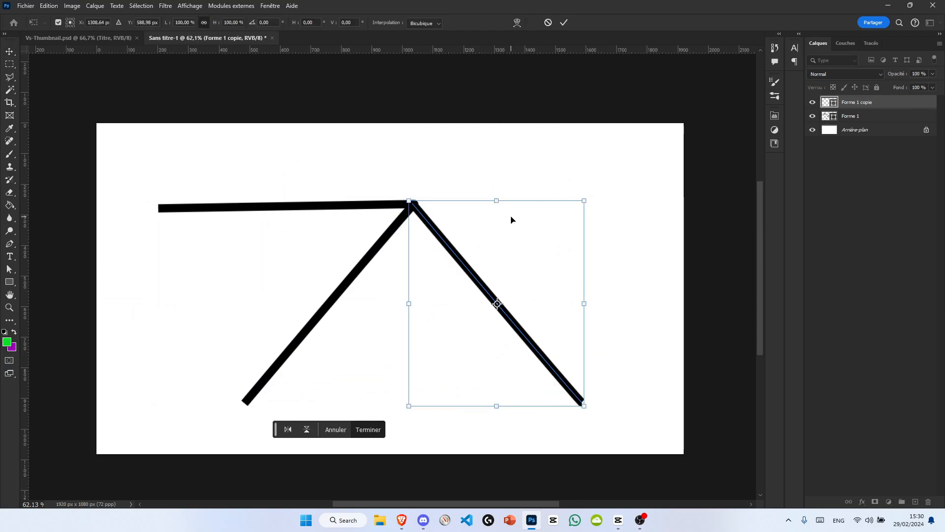
pyautogui.press('Return')
# Step: Duplicate the right diagonal line, scale the copy to about 81 % and rotate it about -59° so it rises from the junction
pyautogui.hotkey('ctrl', 'j')
pyautogui.hotkey('ctrl', 't')
pyautogui.moveTo(542, 182); pyautogui.dragTo(587, 186)
pyautogui.moveTo(673, 164); pyautogui.dragTo(591, 185)
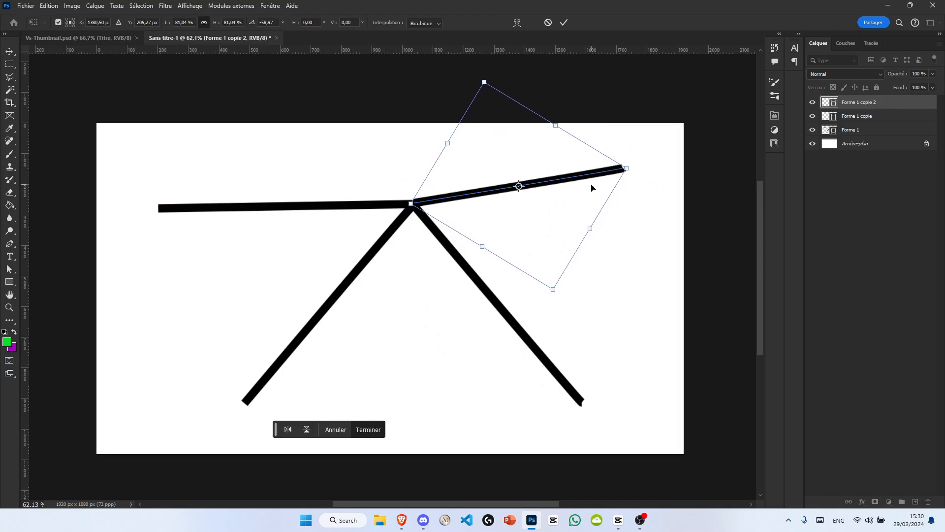
pyautogui.press('Return')
# Step: Convert the three line layers together into one smart object
pyautogui.keyDown('shift'); pyautogui.click(857, 131); pyautogui.keyUp('shift')
pyautogui.rightClick(857, 131)
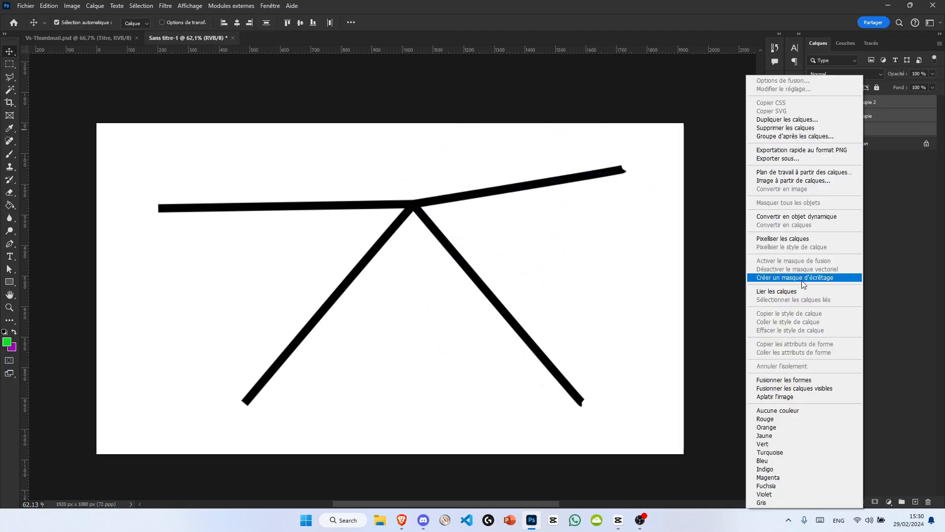
pyautogui.click(824, 220)
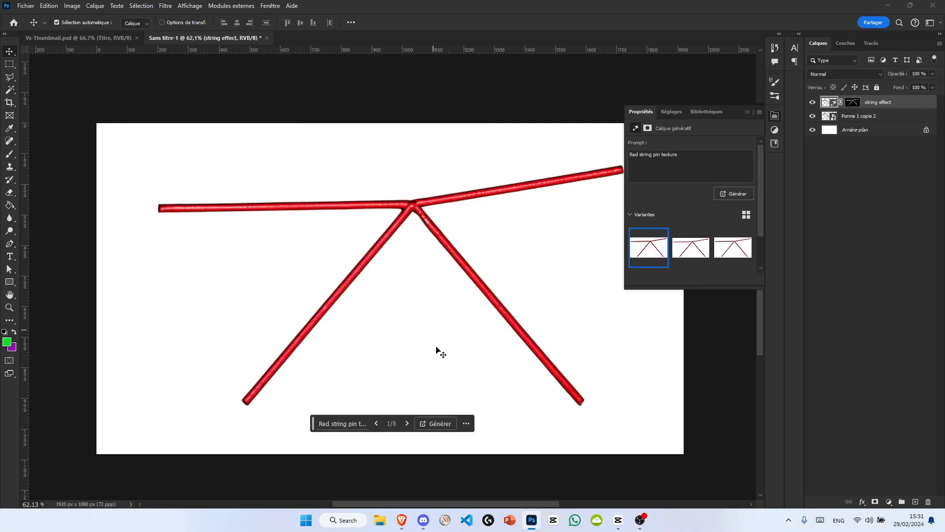
# Step: Compare the generated "Red string pin texture" variants and keep variant 2
pyautogui.click(408, 424)
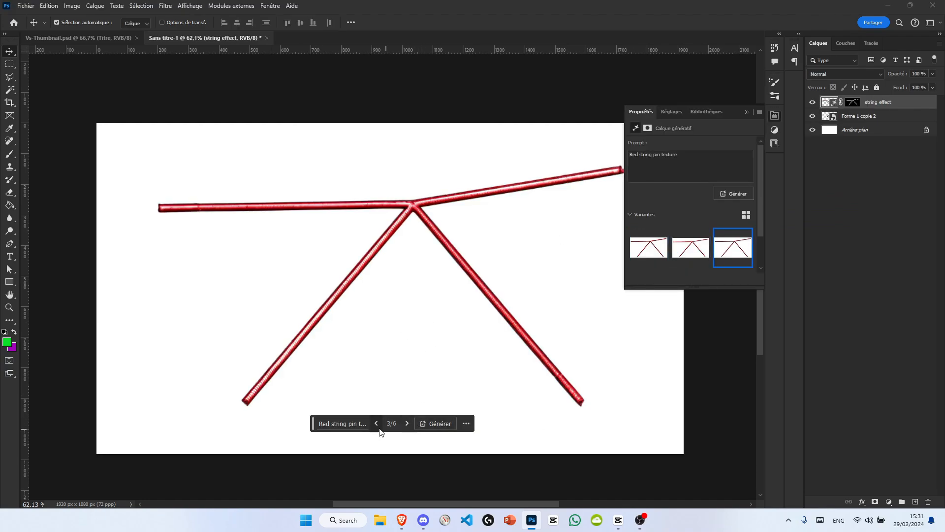
pyautogui.click(748, 112)
pyautogui.scroll(3, 425, 222)
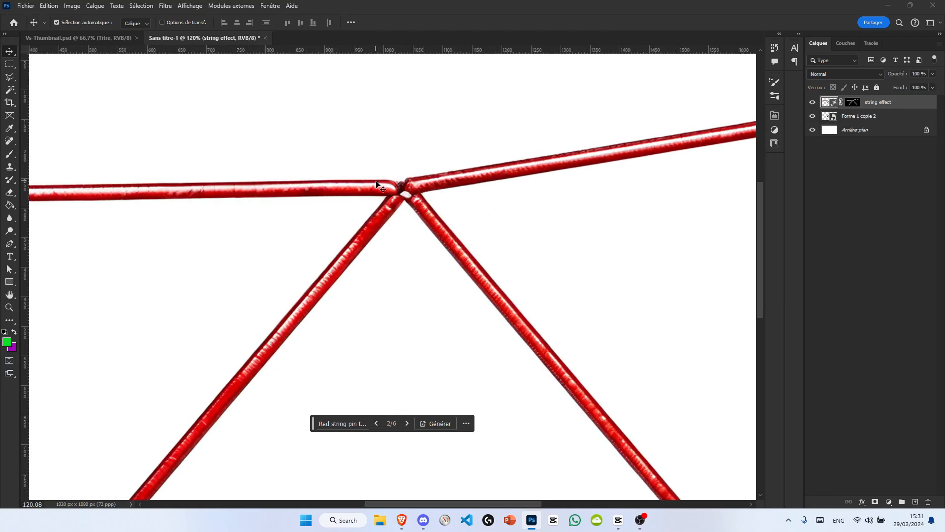
# Step: Scale down the generated red strings and hide the black line layer beneath them
pyautogui.scroll(-2, 397, 194)
pyautogui.hotkey('ctrl', 't')
pyautogui.moveTo(650, 285); pyautogui.dragTo(486, 285)
pyautogui.press('Return')
pyautogui.scroll(3, 420, 281)
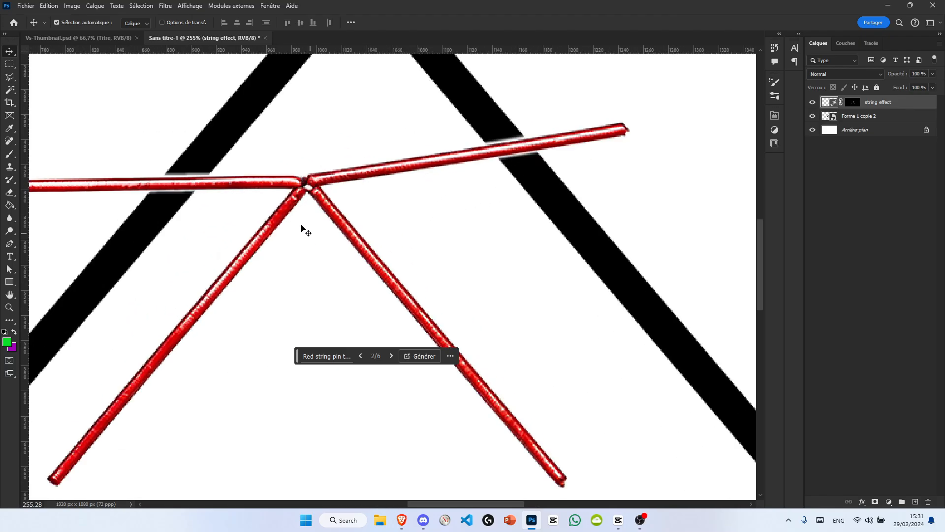
pyautogui.scroll(-2, 429, 229)
pyautogui.click(812, 116)
pyautogui.scroll(-3, 363, 268)
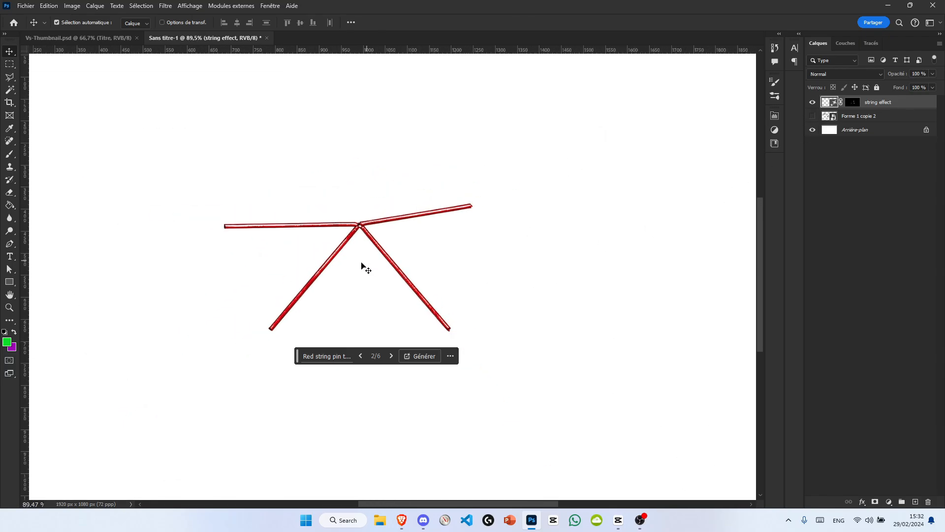
pyautogui.scroll(1, 405, 245)
pyautogui.scroll(-2, 391, 232)
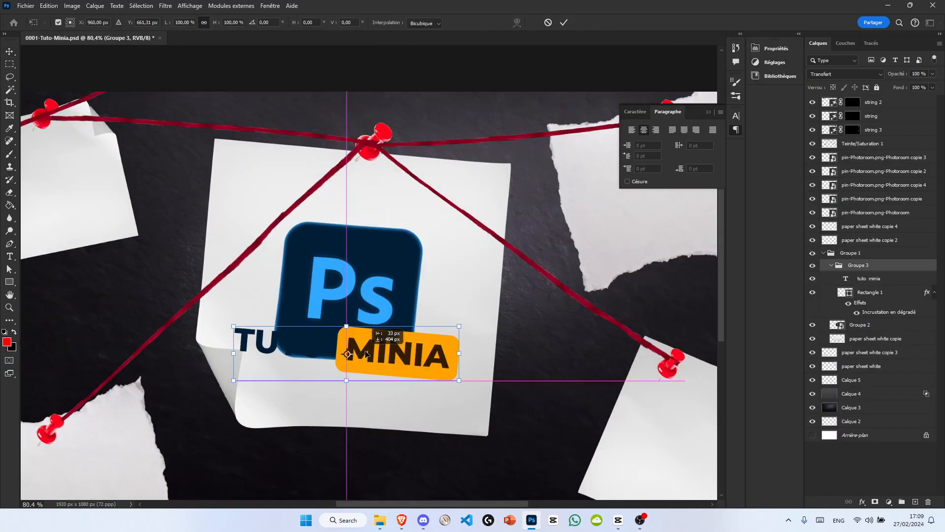
# Step: Arrange the Ps logo above the TUTO MINIA title on the central sheet, scaling the logo to about 89 %
pyautogui.moveTo(498, 353); pyautogui.dragTo(439, 334)
pyautogui.press('Return')
pyautogui.click(395, 267)
pyautogui.hotkey('ctrl', 't')
pyautogui.moveTo(395, 266); pyautogui.dragTo(400, 217)
pyautogui.moveTo(432, 166); pyautogui.dragTo(428, 171)
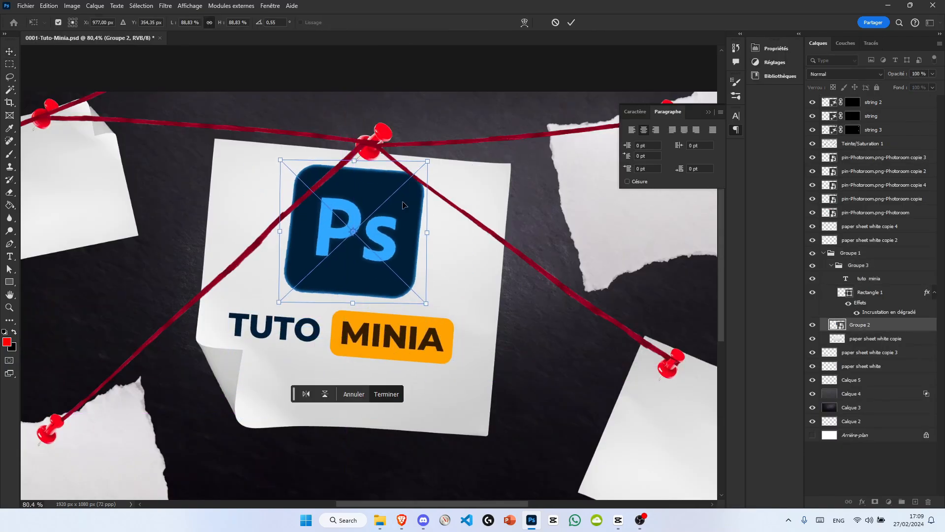
pyautogui.moveTo(402, 205); pyautogui.dragTo(400, 217)
pyautogui.press('Return')
# Step: Move the TUTO MINIA title group slightly lower beneath the logo
pyautogui.click(858, 265)
pyautogui.hotkey('ctrl', 't')
pyautogui.moveTo(406, 321); pyautogui.dragTo(407, 329)
pyautogui.press('Return')
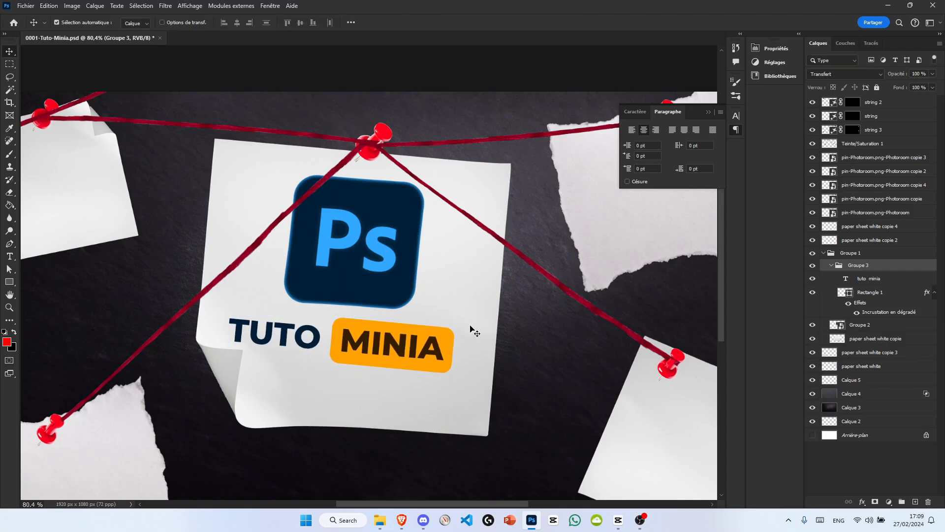
# Step: Hide the gradient overlay on the MINIA badge and recolour the word MINIA with the light blue of the Ps lettering
pyautogui.click(870, 293)
pyautogui.click(848, 302)
pyautogui.doubleClick(845, 280)
pyautogui.moveTo(340, 343); pyautogui.dragTo(447, 353)
pyautogui.click(393, 22)
pyautogui.click(394, 238)
pyautogui.press('Return')
pyautogui.scroll(-3, 492, 256)
pyautogui.click(9, 52)
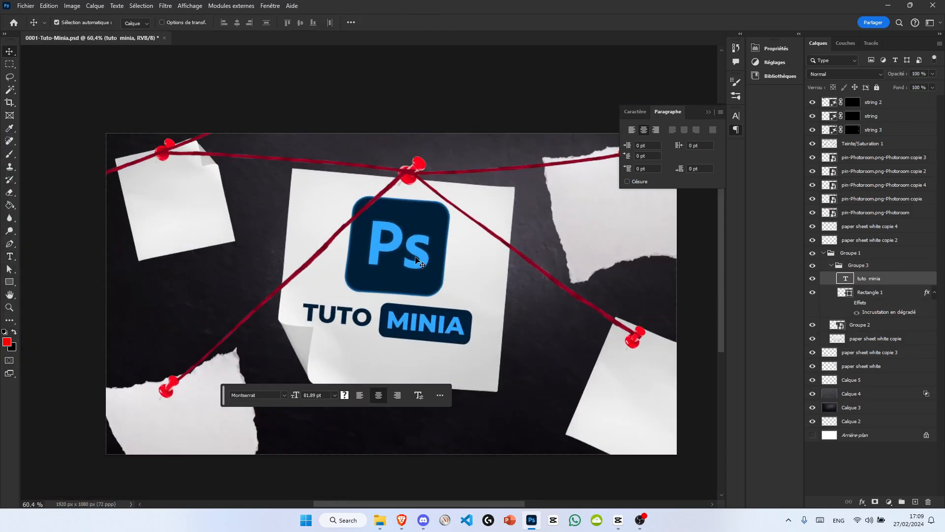
# Step: Warp the central paper sheet, pulling its lower edge and lower corners upward and reshaping the curled left side
pyautogui.scroll(2, 394, 280)
pyautogui.click(378, 351)
pyautogui.hotkey('ctrl', 't')
pyautogui.click(517, 22)
pyautogui.moveTo(305, 390); pyautogui.dragTo(260, 318)
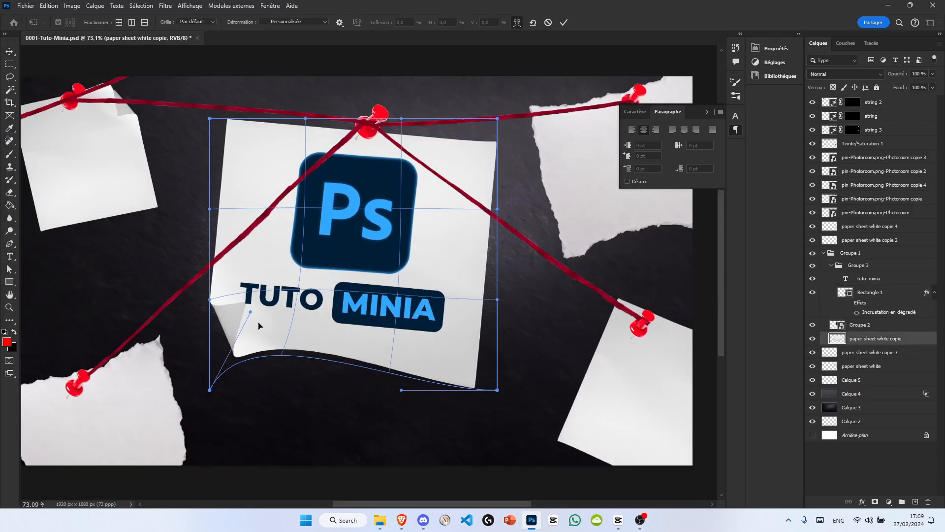
pyautogui.moveTo(209, 390); pyautogui.dragTo(167, 369)
pyautogui.moveTo(402, 390); pyautogui.dragTo(419, 357)
pyautogui.moveTo(497, 390); pyautogui.dragTo(497, 369)
pyautogui.moveTo(419, 357); pyautogui.dragTo(421, 374)
pyautogui.moveTo(260, 318); pyautogui.dragTo(253, 346)
pyautogui.moveTo(196, 296); pyautogui.dragTo(205, 289)
pyautogui.moveTo(210, 119); pyautogui.dragTo(218, 117)
pyautogui.moveTo(167, 370); pyautogui.dragTo(176, 337)
pyautogui.press('Return')
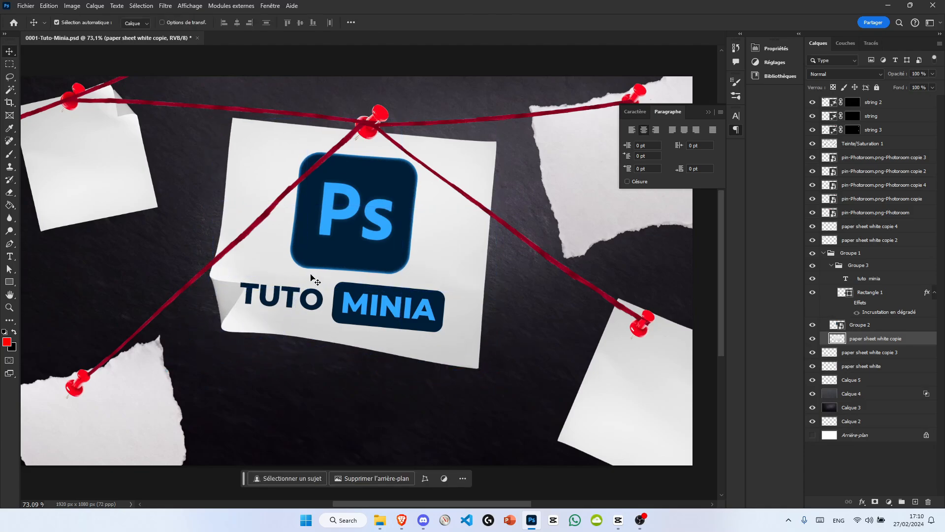
# Step: Warp the central sheet again, bending its lower edge slightly downward
pyautogui.scroll(-3, 357, 297)
pyautogui.hotkey('ctrl', 't')
pyautogui.click(517, 22)
pyautogui.moveTo(325, 352); pyautogui.dragTo(327, 363)
pyautogui.press('Return')
# Step: Add a layer mask to the TUTO MINIA text layer
pyautogui.scroll(5, 295, 294)
pyautogui.click(869, 279)
pyautogui.click(875, 501)
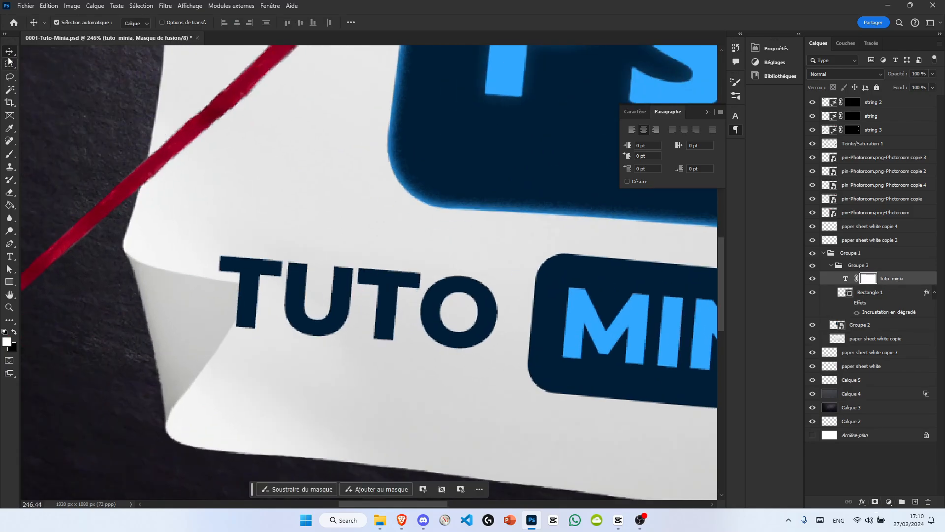
# Step: Mask out the lower part of the first T that overlaps the sheet's folded corner, using a polygonal lasso selection
pyautogui.rightClick(10, 77)
pyautogui.click(54, 87)
pyautogui.click(221, 282)
pyautogui.click(258, 287)
pyautogui.click(229, 330)
pyautogui.click(204, 322)
pyautogui.click(221, 282)
pyautogui.hotkey('ctrl', 'BackSpace')
pyautogui.hotkey('ctrl', 'd')
pyautogui.press('v')
pyautogui.scroll(-5, 288, 319)
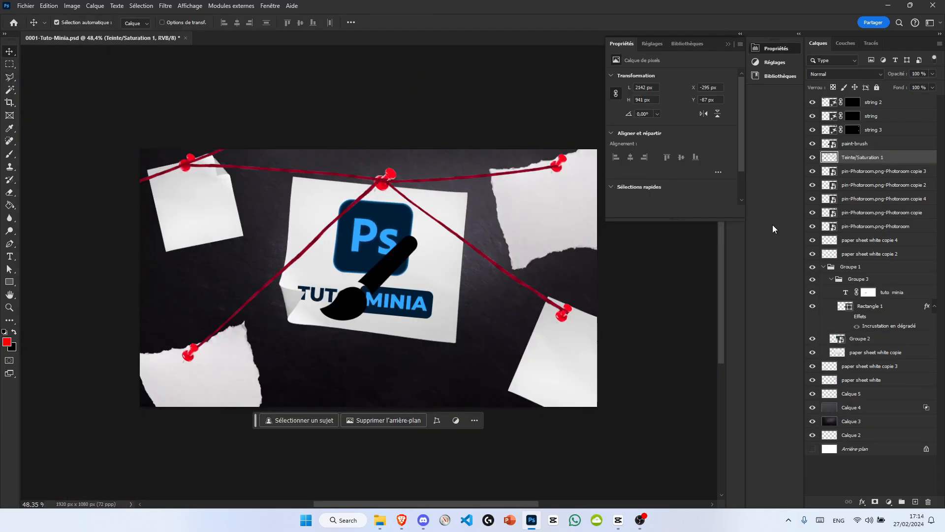
# Step: Move the paint-brush icon onto the upper-left paper sheet, scale it down and rotate it to match the sheet
pyautogui.moveTo(354, 237); pyautogui.dragTo(186, 166)
pyautogui.hotkey('ctrl', 't')
pyautogui.scroll(6, 182, 223)
pyautogui.moveTo(247, 152)
pyautogui.mouseDown()
pyautogui.moveTo(186, 213)
pyautogui.moveTo(181, 191)
pyautogui.mouseUp()
pyautogui.moveTo(160, 217); pyautogui.dragTo(195, 180)
pyautogui.moveTo(233, 178)
pyautogui.mouseDown()
pyautogui.moveTo(235, 189)
pyautogui.moveTo(236, 174)
pyautogui.mouseUp()
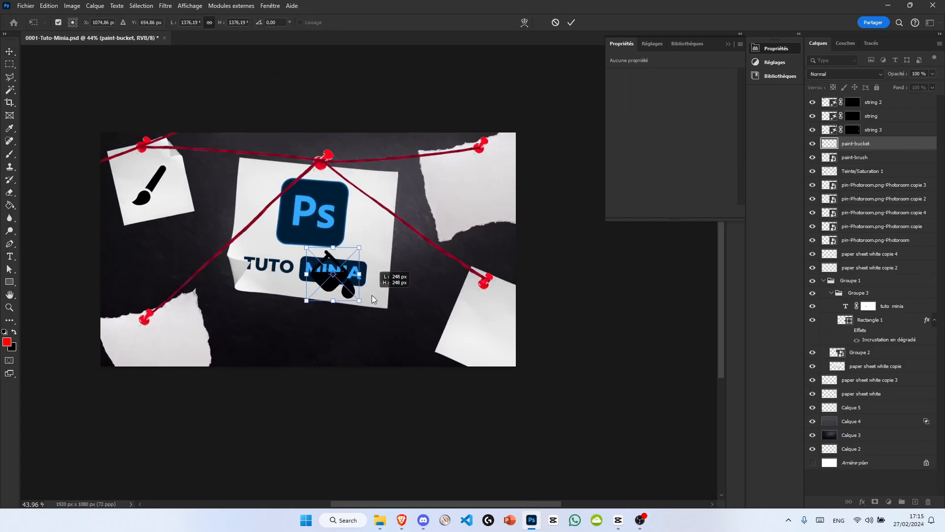
# Step: Place the paint-bucket icon on the upper-right sheet, the palette on the lower-left sheet and the colour-picker on the lower-right sheet
pyautogui.moveTo(371, 294); pyautogui.dragTo(450, 183)
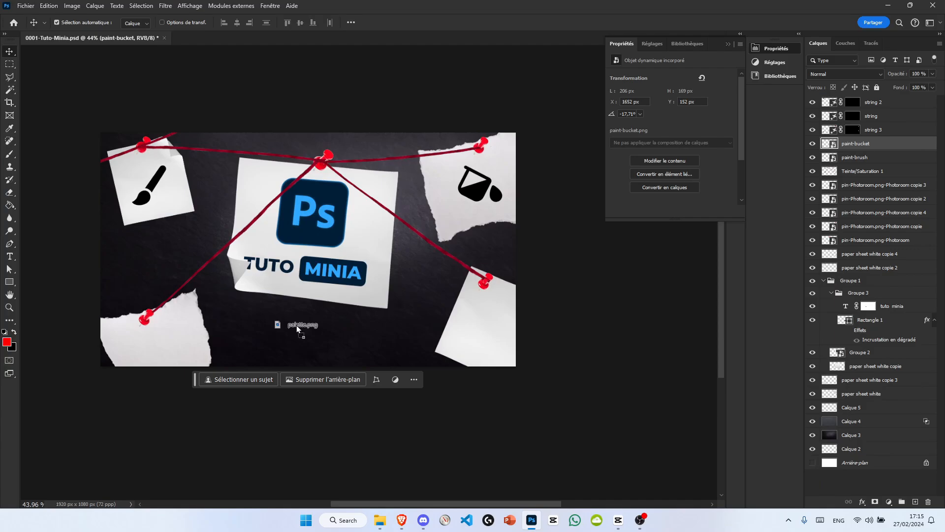
pyautogui.moveTo(296, 325)
pyautogui.mouseDown()
pyautogui.moveTo(303, 235)
pyautogui.moveTo(165, 350)
pyautogui.mouseUp()
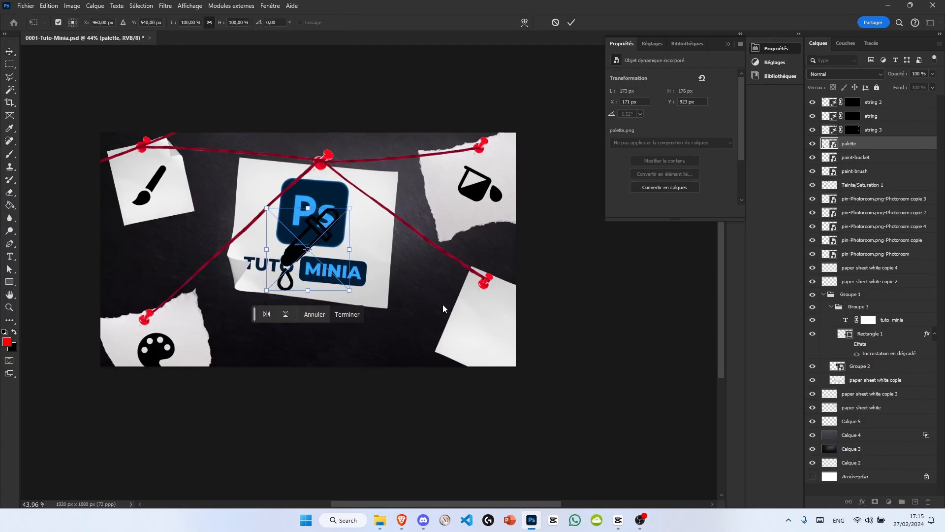
pyautogui.moveTo(357, 230); pyautogui.dragTo(511, 313)
pyautogui.press('Return')
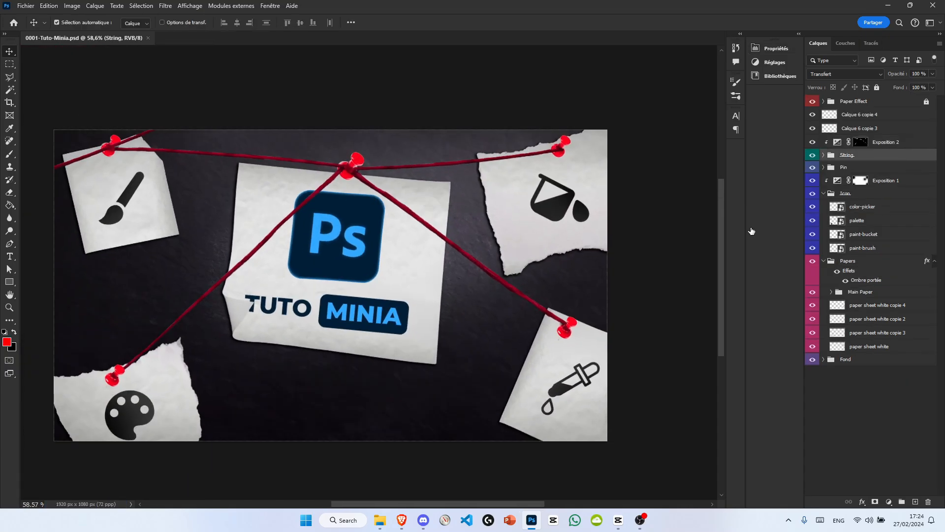
# Step: Convert the String group to a smart object and add a drop shadow at 30% opacity, 140° angle, 16 px distance and 9 px size
pyautogui.doubleClick(877, 155)
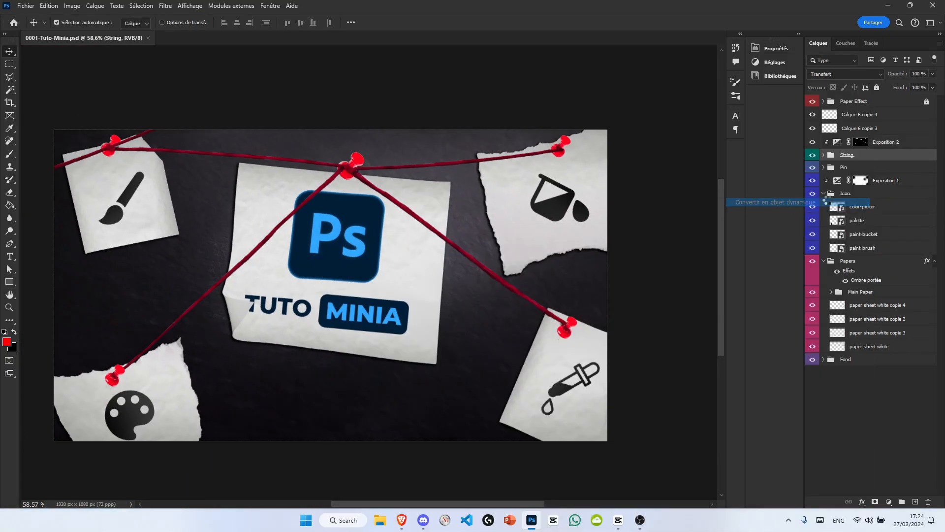
pyautogui.doubleClick(877, 156)
pyautogui.click(338, 454)
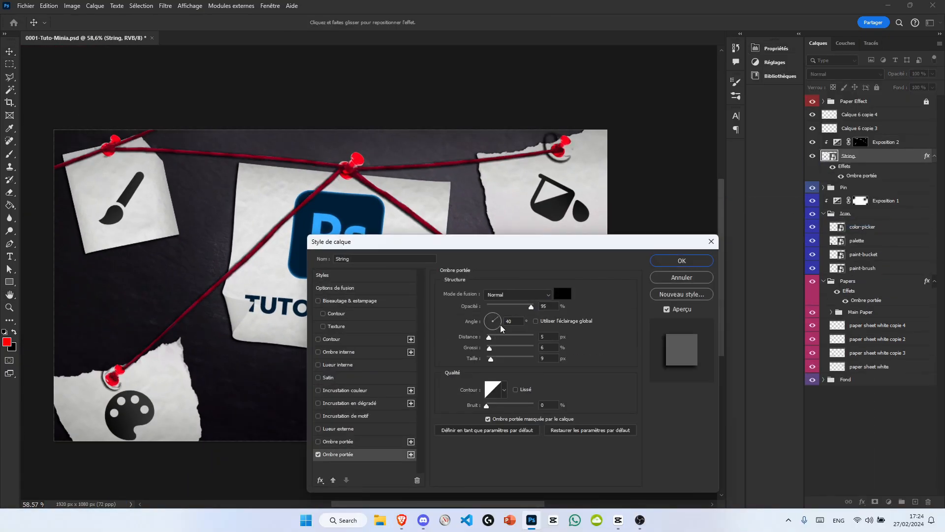
pyautogui.moveTo(507, 311); pyautogui.dragTo(497, 314)
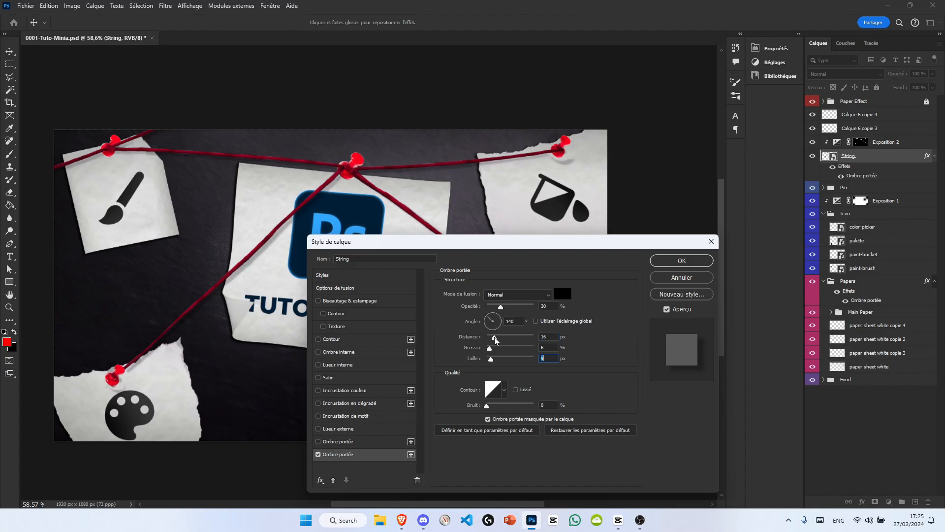
pyautogui.click(682, 261)
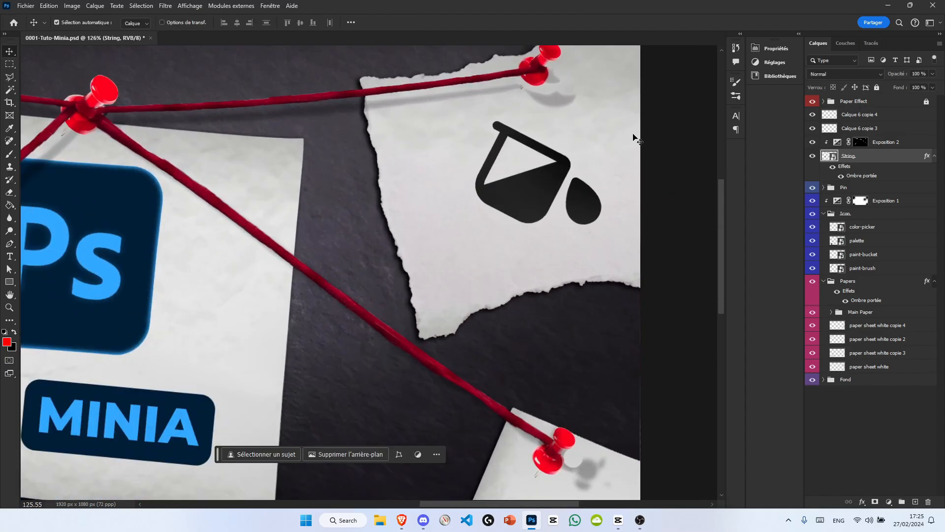
pyautogui.hotkey('ctrl', '0')
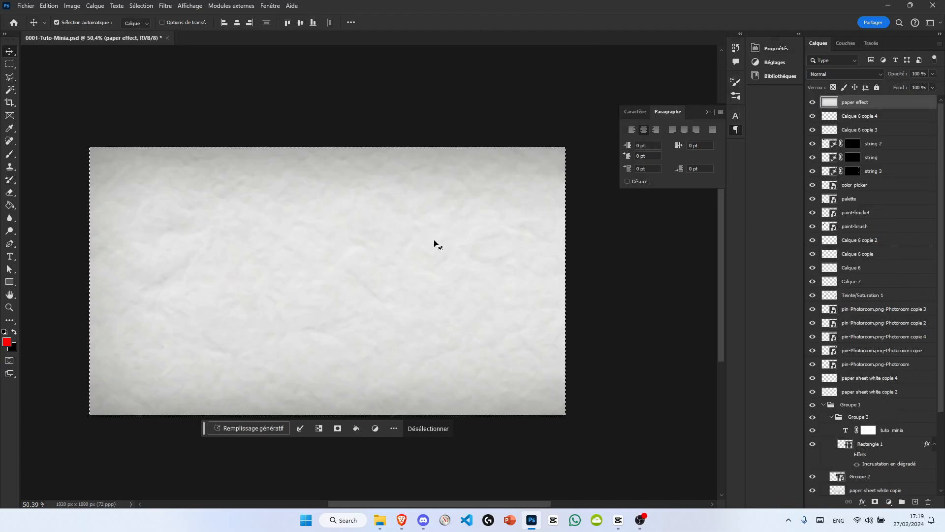
# Step: Set the paper effect layer's blend mode to Couleur plus foncée and fit scaled, rotated copies of the texture over the paper sheets
pyautogui.click(843, 74)
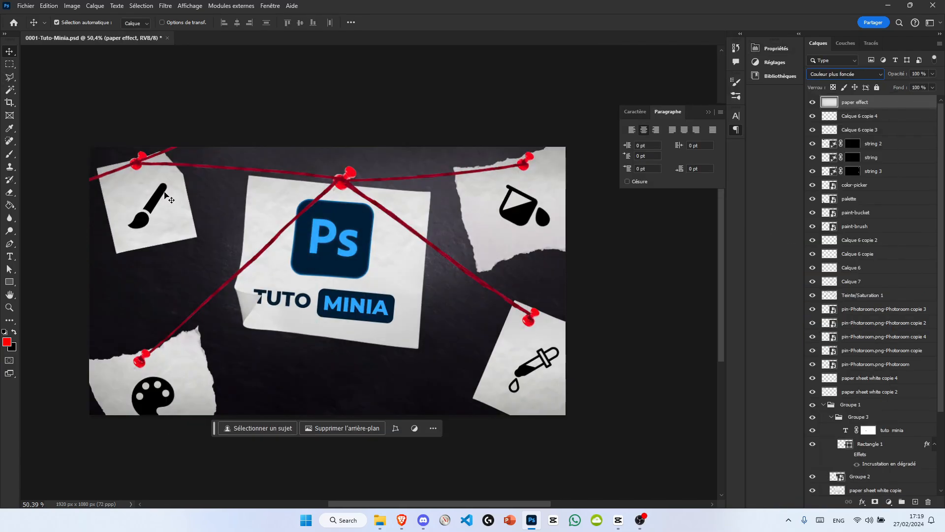
pyautogui.hotkey('ctrl', 't')
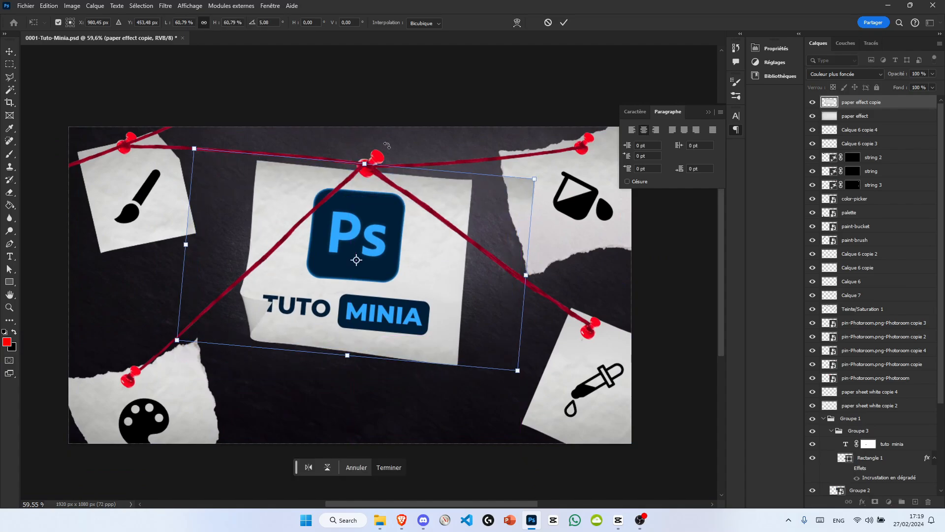
pyautogui.moveTo(359, 264)
pyautogui.mouseDown()
pyautogui.moveTo(176, 189)
pyautogui.moveTo(183, 173)
pyautogui.mouseUp()
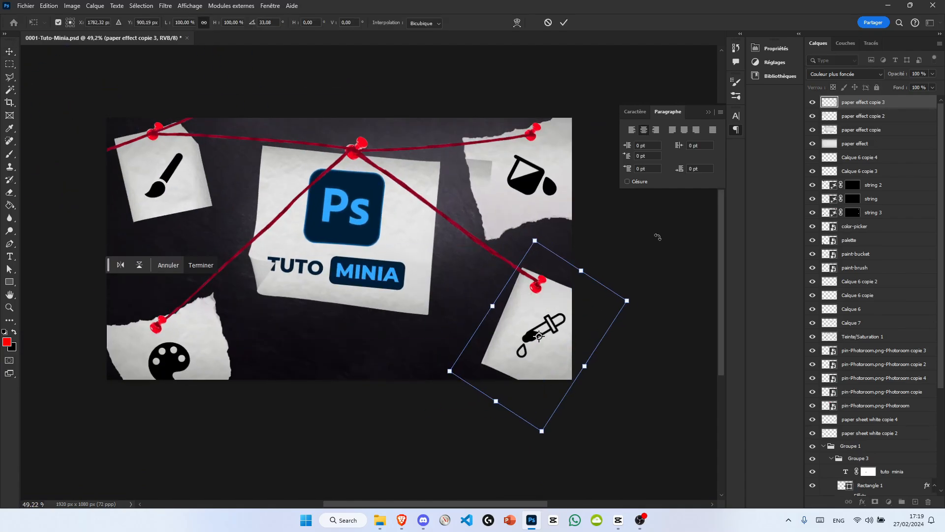
pyautogui.moveTo(549, 352); pyautogui.dragTo(531, 223)
pyautogui.moveTo(551, 87); pyautogui.dragTo(557, 51)
pyautogui.press('Return')
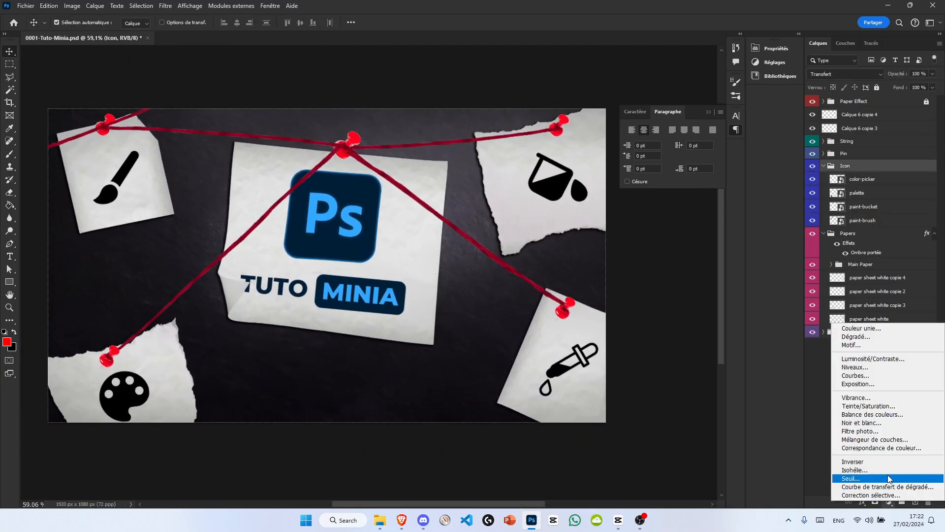
# Step: Lighten the black tool icons slightly with a masked Exposure adjustment clipped to the Icon group
pyautogui.click(867, 394)
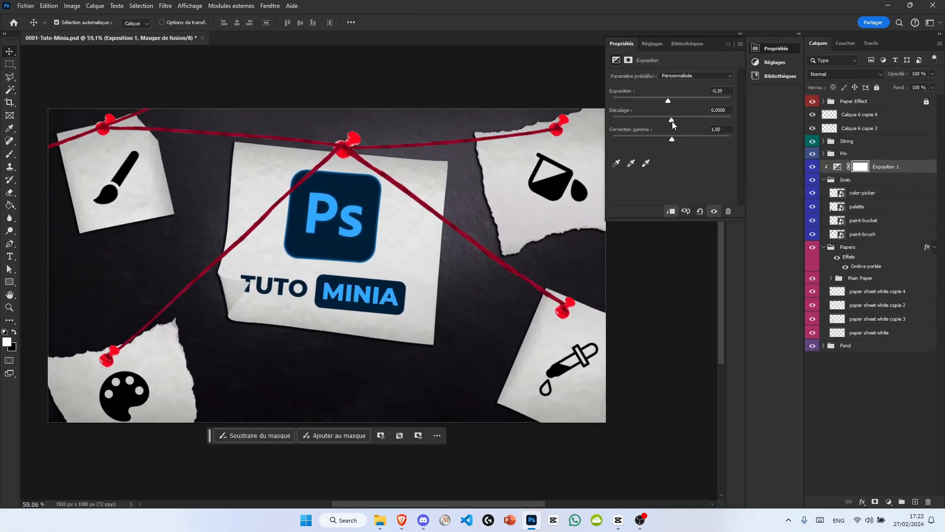
pyautogui.moveTo(672, 121); pyautogui.dragTo(675, 121)
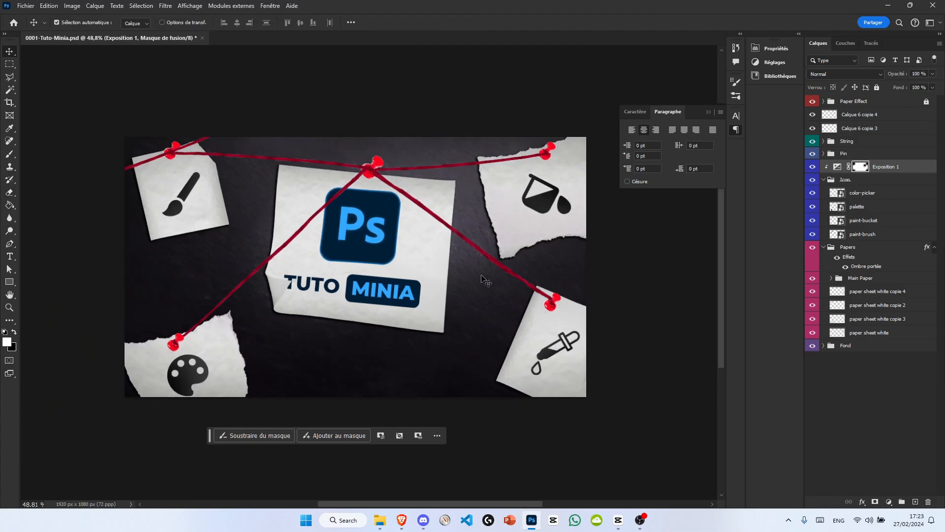
pyautogui.scroll(6, 394, 228)
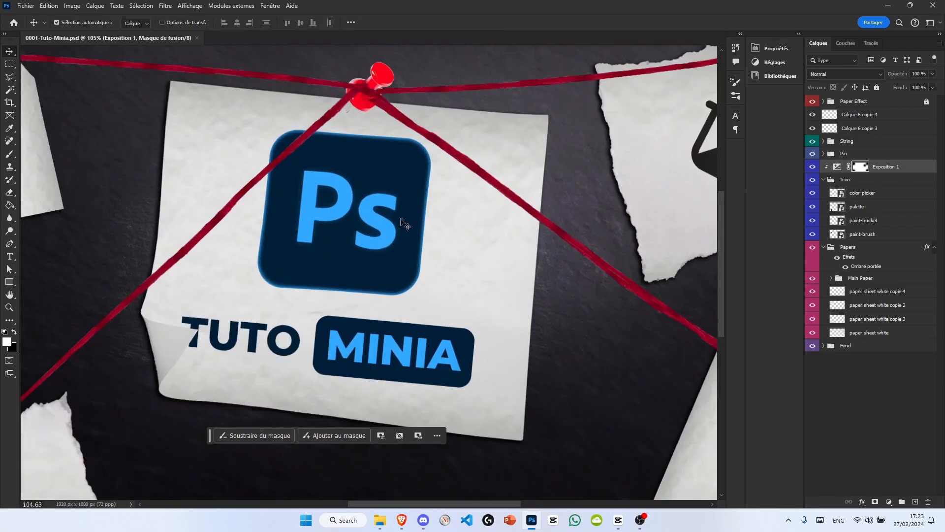
pyautogui.scroll(-5, 405, 223)
pyautogui.scroll(6, 475, 209)
pyautogui.scroll(-5, 285, 142)
pyautogui.scroll(7, 215, 268)
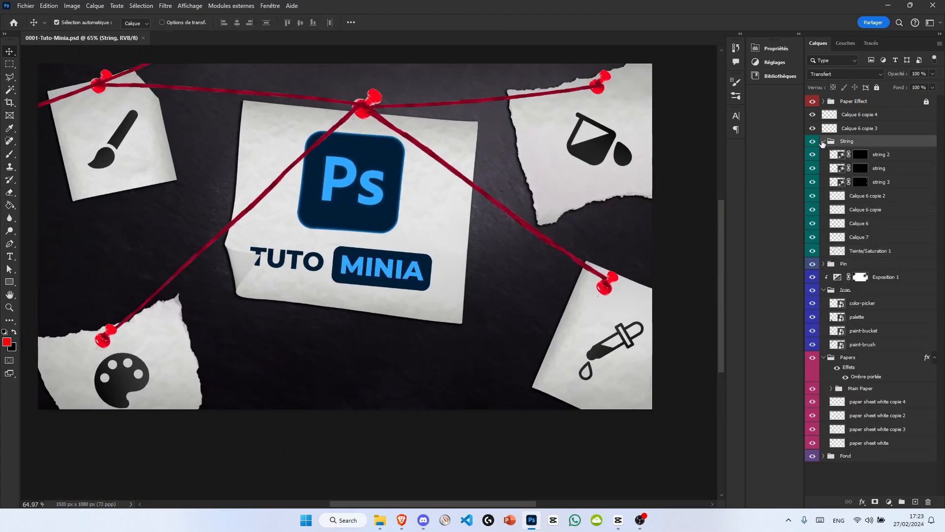
# Step: Add a Curves adjustment above all layers and shape its shadow, midtone and highlight points to refine the image contrast
pyautogui.click(889, 502)
pyautogui.click(857, 376)
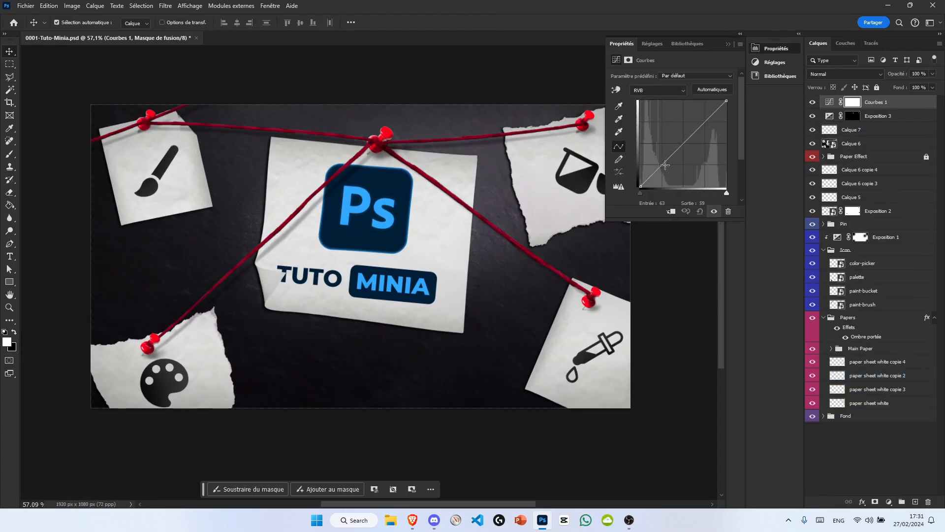
pyautogui.moveTo(648, 178); pyautogui.dragTo(674, 155)
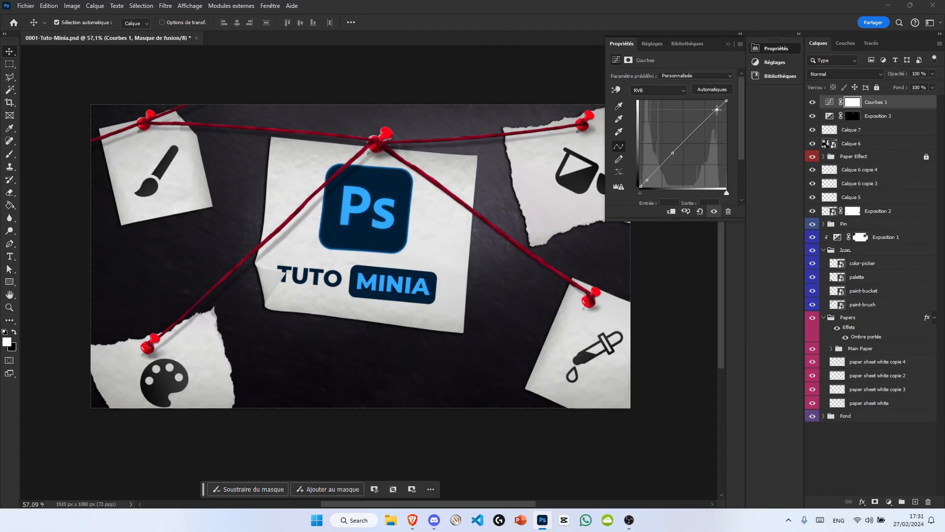
pyautogui.moveTo(718, 109); pyautogui.dragTo(720, 106)
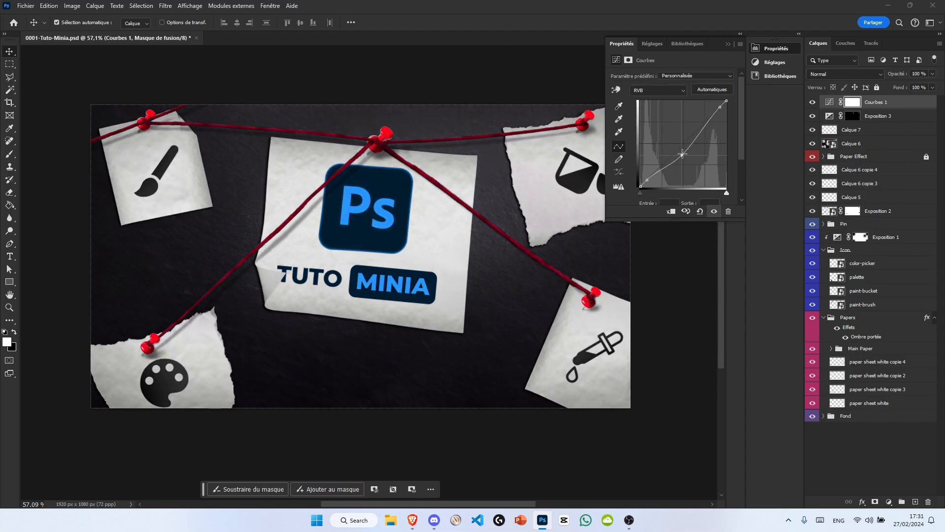
pyautogui.moveTo(682, 154); pyautogui.dragTo(678, 153)
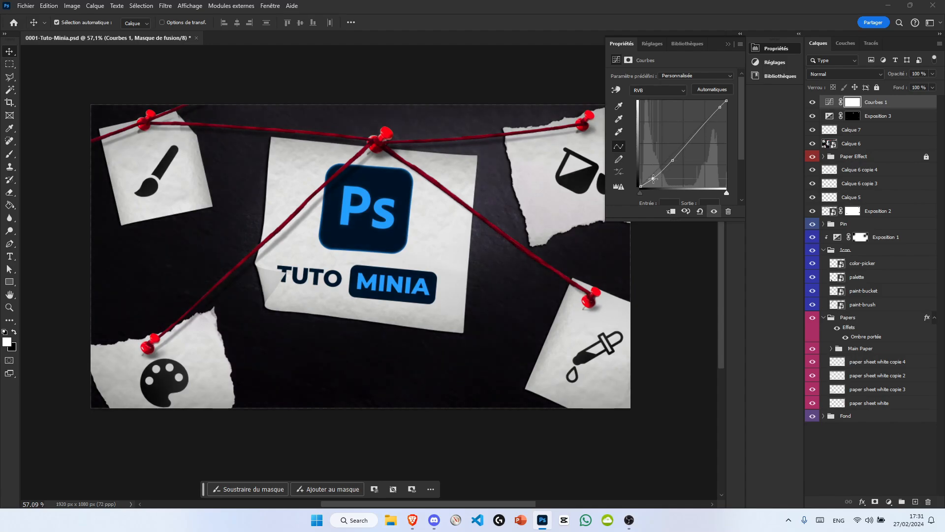
pyautogui.moveTo(652, 179); pyautogui.dragTo(649, 177)
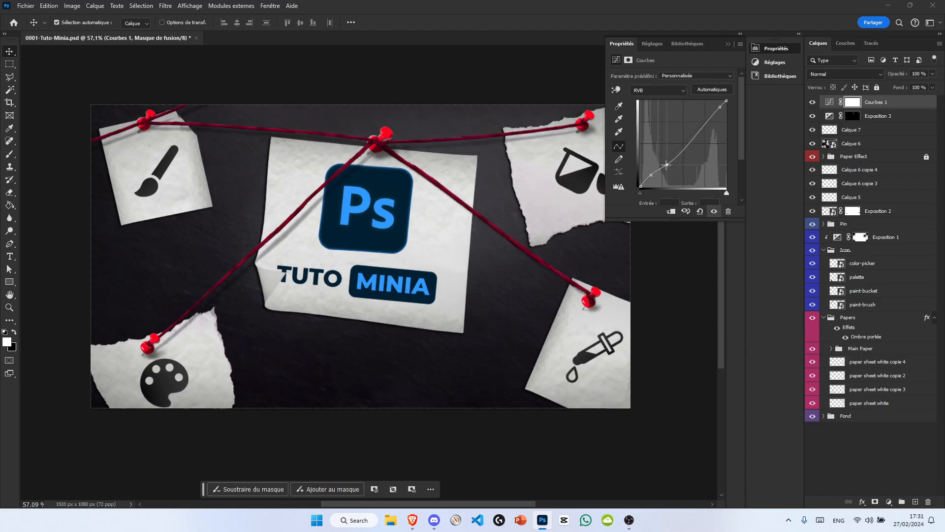
pyautogui.moveTo(667, 165); pyautogui.dragTo(664, 161)
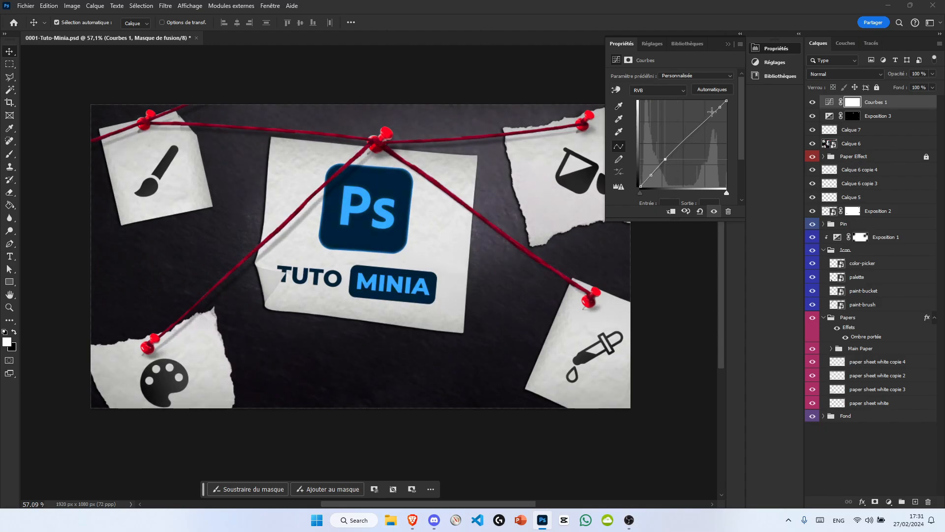
pyautogui.click(725, 44)
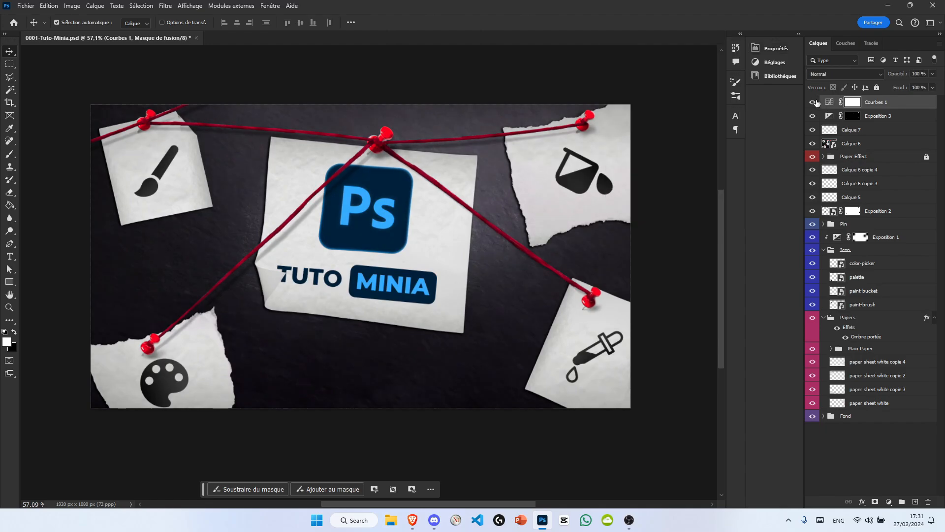
# Step: Try tinting the whole image blue with a colorized Hue/Saturation adjustment layer, then check its blend modes and toggle its visibility
pyautogui.click(889, 501)
pyautogui.click(866, 416)
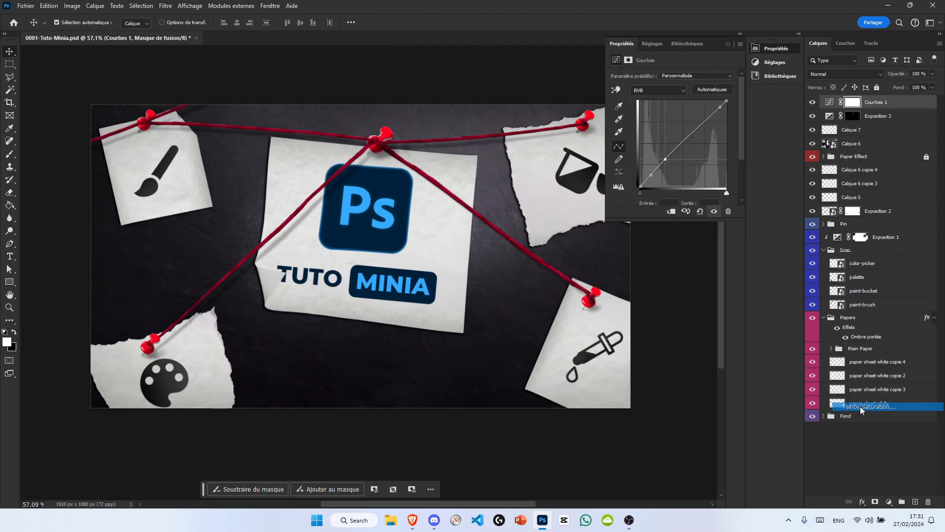
pyautogui.moveTo(678, 128); pyautogui.dragTo(663, 113)
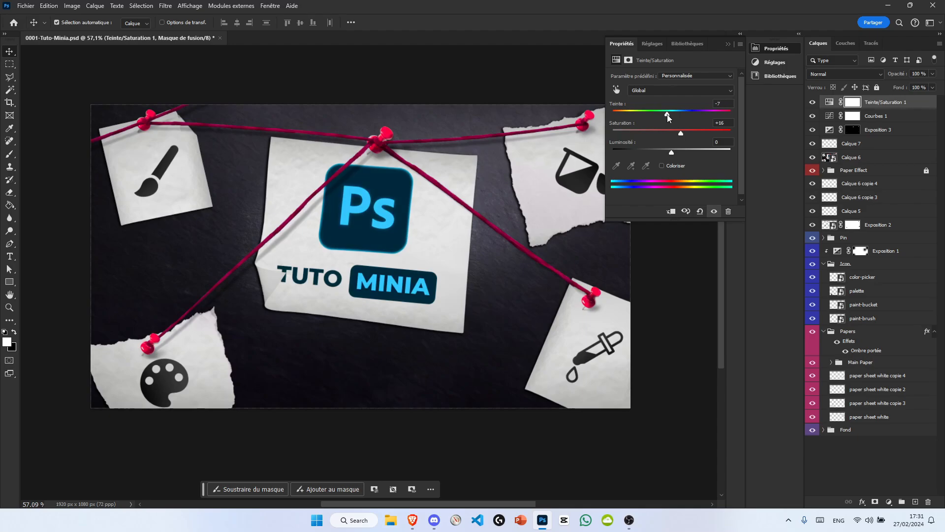
pyautogui.click(674, 165)
pyautogui.moveTo(642, 132); pyautogui.dragTo(687, 132)
pyautogui.moveTo(628, 114); pyautogui.dragTo(676, 108)
pyautogui.click(728, 44)
pyautogui.click(844, 74)
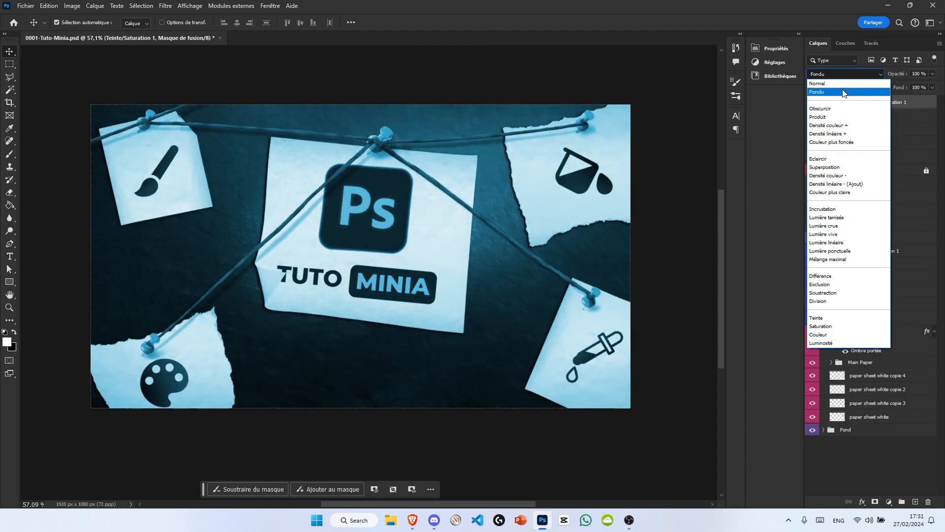
pyautogui.click(827, 84)
pyautogui.click(813, 102)
# Step: Convert the merged Calque 8 layer to a smart object and open the Camera Raw filter for it
pyautogui.rightClick(885, 102)
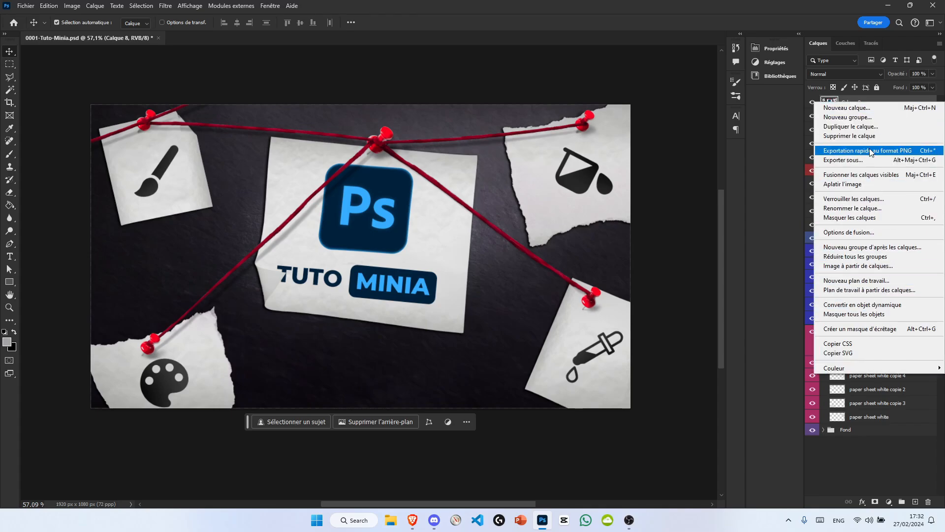
pyautogui.press('Escape')
pyautogui.click(165, 5)
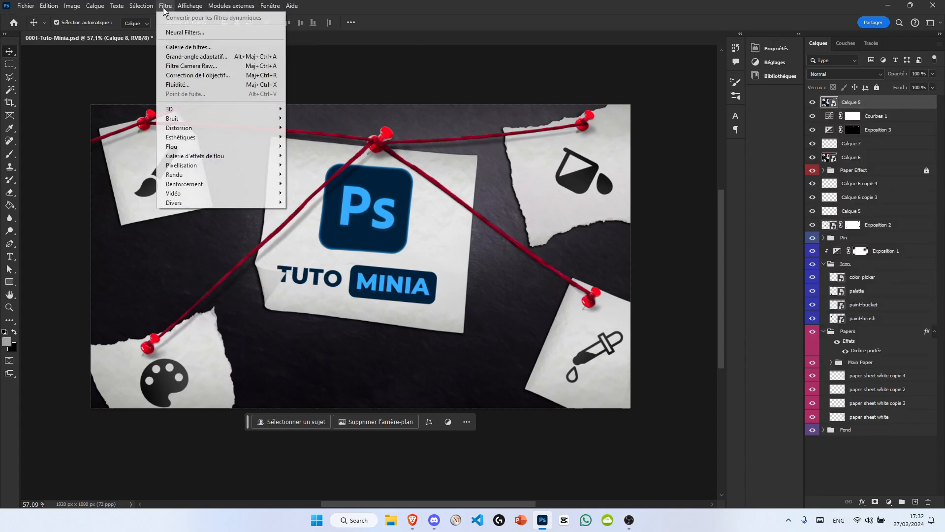
pyautogui.click(214, 66)
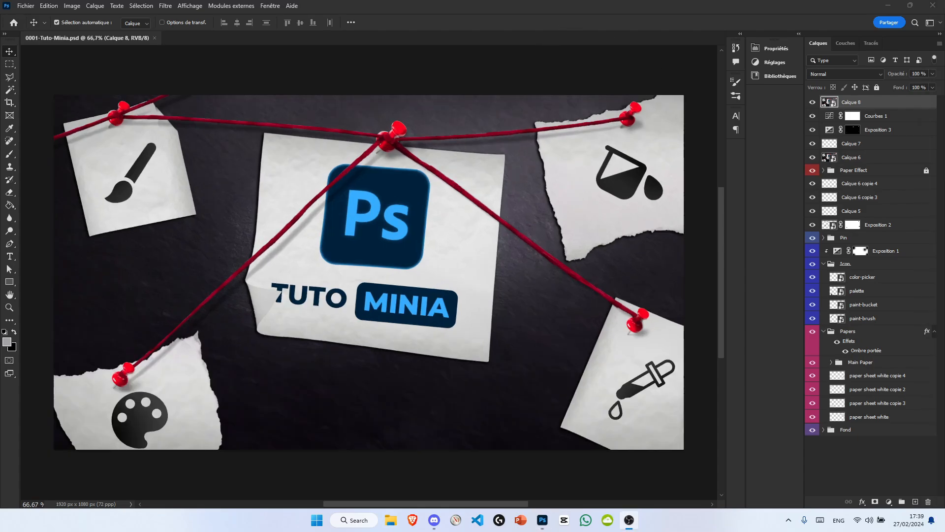
# Step: Apply a Field Blur to Calque 8 with pins on the logo, sheets and outer corners, including a 3 px pin beside the central sheet
pyautogui.click(165, 6)
pyautogui.moveTo(171, 147)
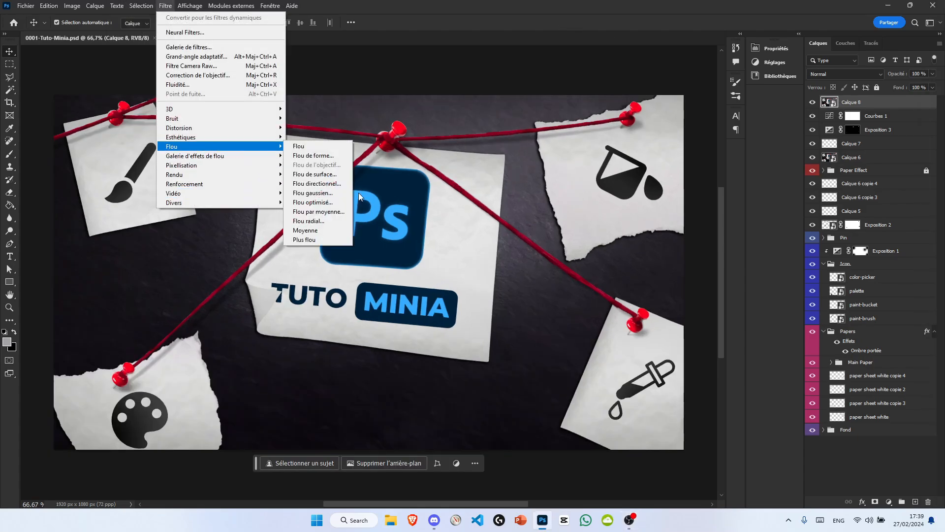
pyautogui.click(315, 155)
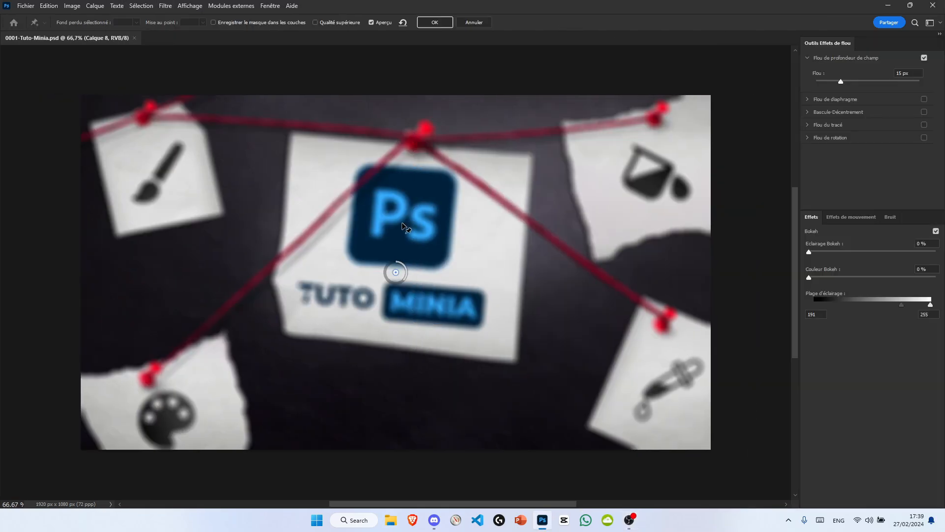
pyautogui.click(135, 131)
pyautogui.click(99, 472)
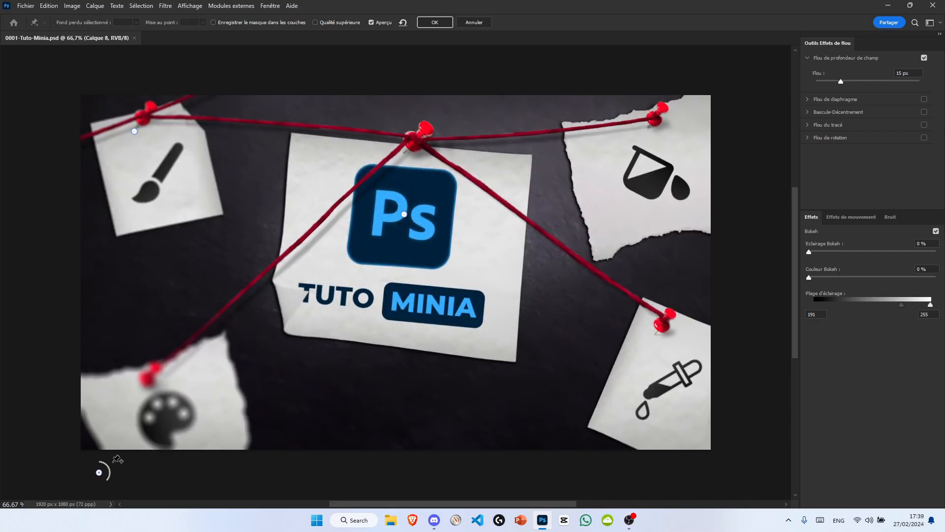
pyautogui.click(743, 467)
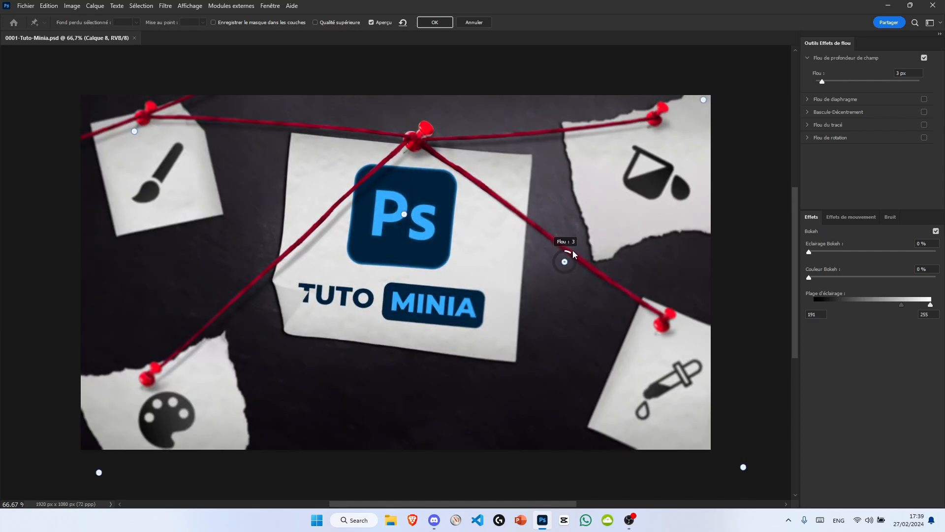
pyautogui.click(202, 390)
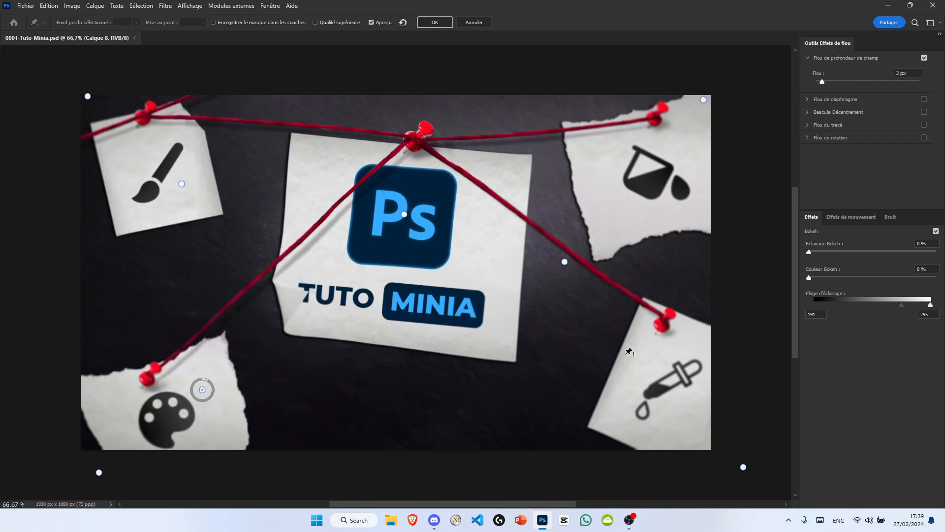
pyautogui.press('Return')
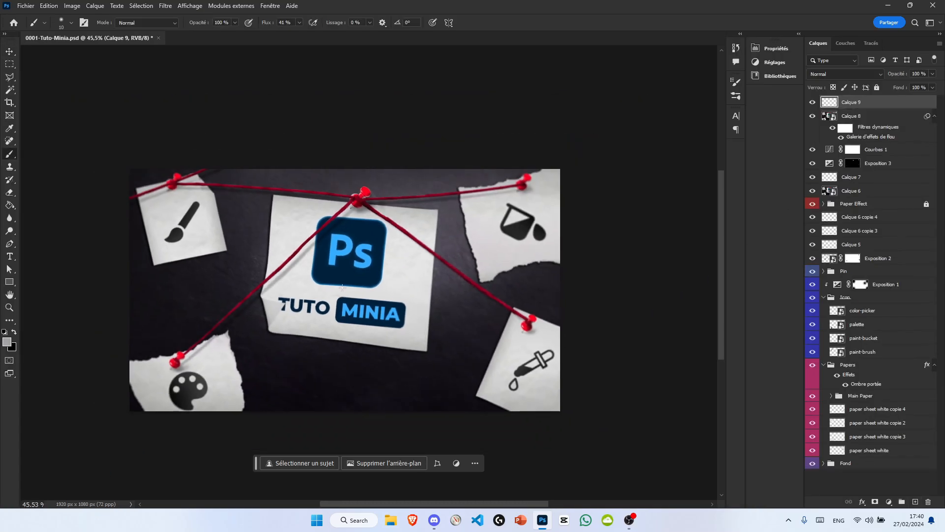
# Step: Darken the image edges on Calque 9 with a very large soft black brush to form a vignette
pyautogui.press('x')
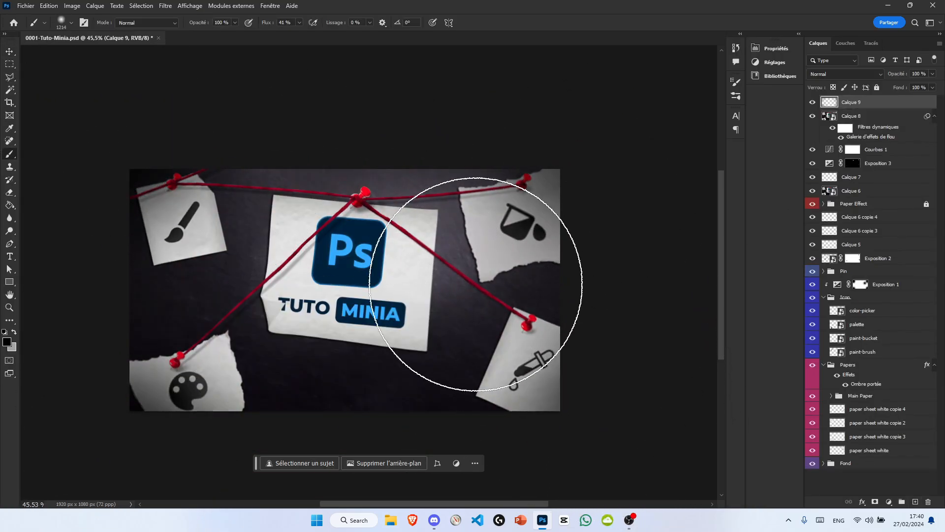
pyautogui.press('v')
pyautogui.scroll(3, 338, 336)
# Step: Add a Color Balance adjustment with midtones at cyan -14, magenta -6 and blue +25, using the Normal blend mode
pyautogui.click(889, 502)
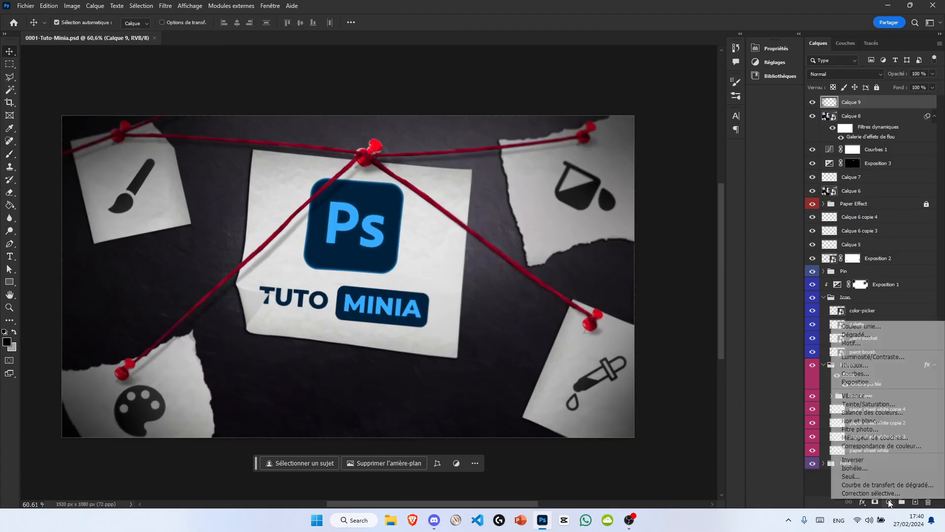
pyautogui.click(844, 445)
pyautogui.moveTo(659, 101); pyautogui.dragTo(655, 111)
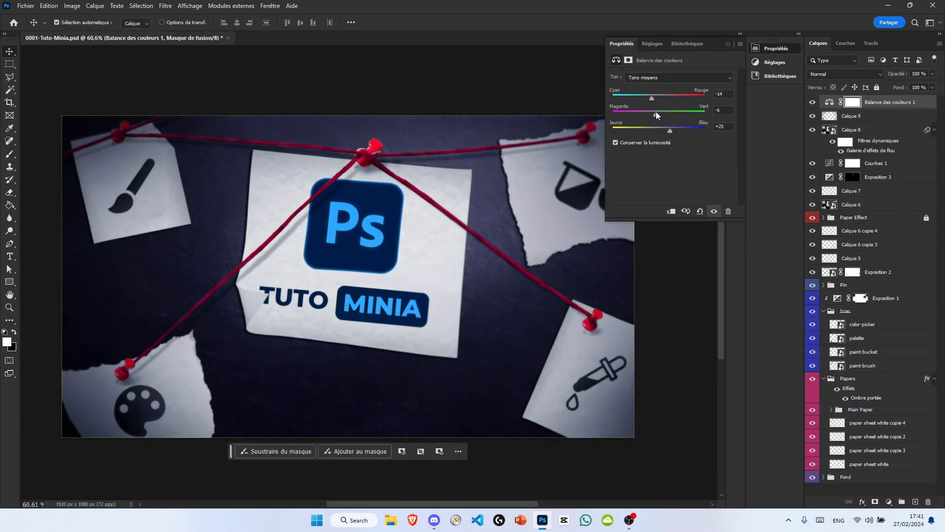
pyautogui.click(728, 43)
pyautogui.click(845, 74)
pyautogui.click(848, 84)
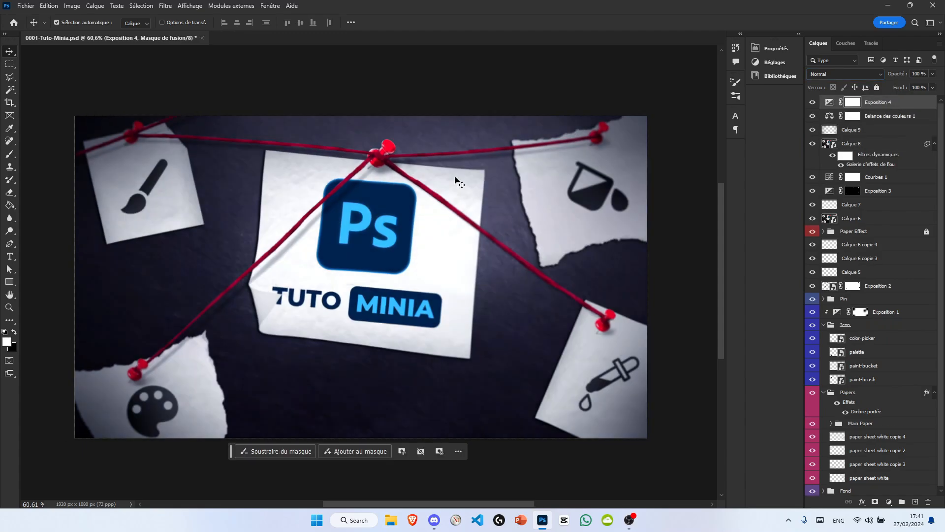
# Step: Invert the Exposition 4 adjustment's mask and paint white over the central sheet with a large soft brush to brighten it
pyautogui.press('b')
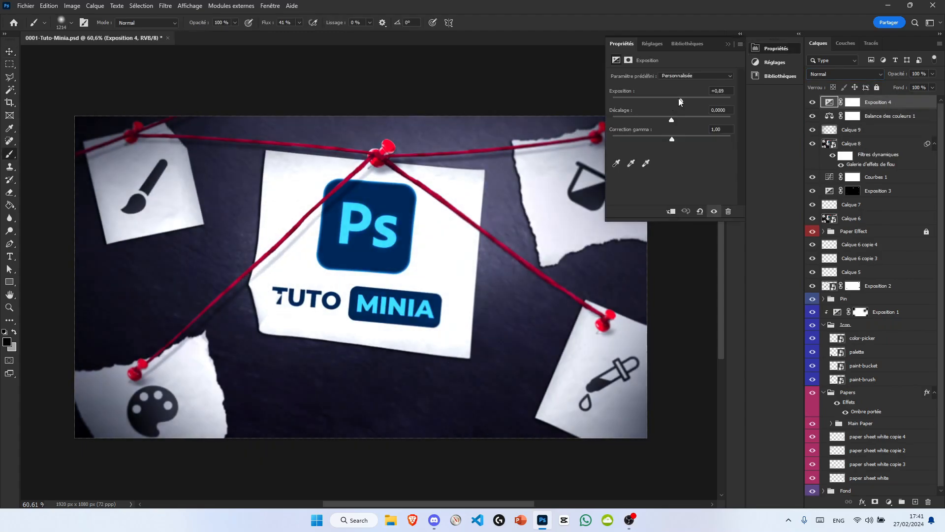
pyautogui.click(728, 44)
pyautogui.press('x')
pyautogui.hotkey('ctrl', 'i')
pyautogui.click(407, 217)
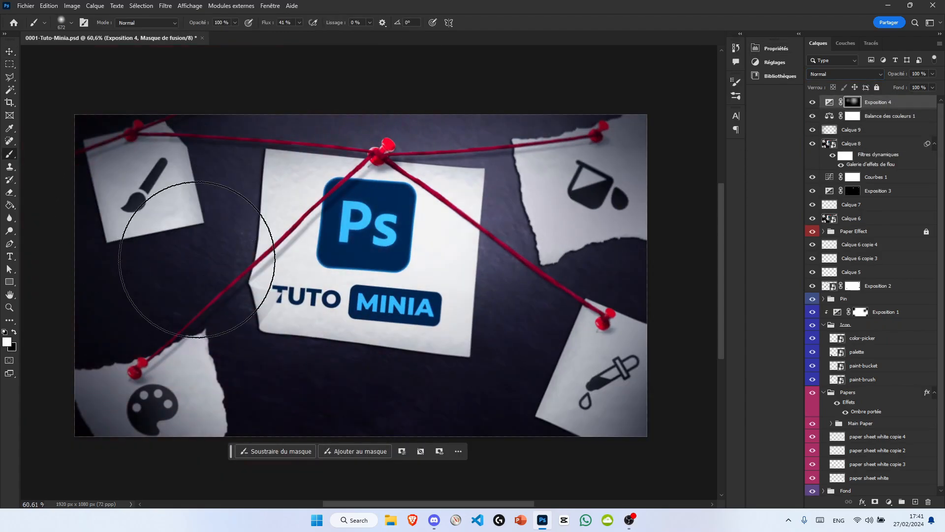
# Step: Add a Vibrance adjustment above Exposition 4 to intensify the image's colours
pyautogui.click(889, 502)
pyautogui.click(845, 399)
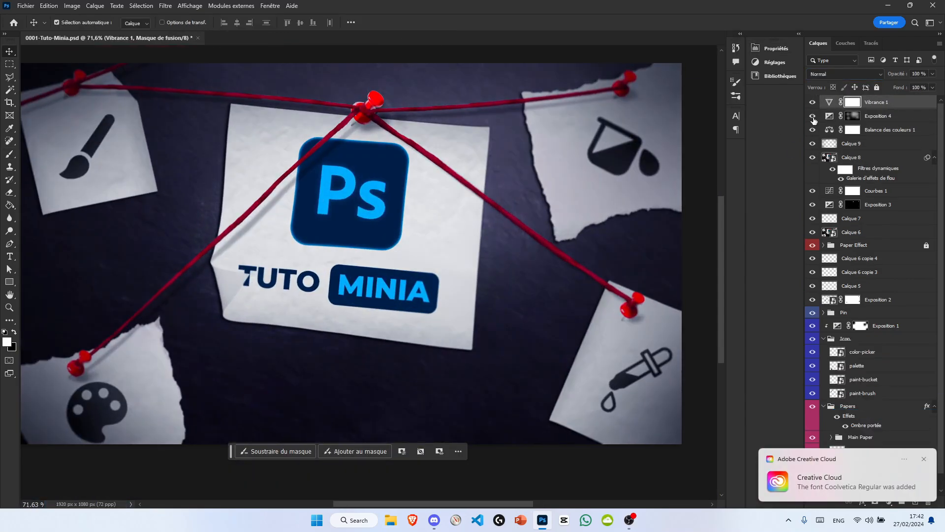
pyautogui.moveTo(657, 167); pyautogui.dragTo(656, 171)
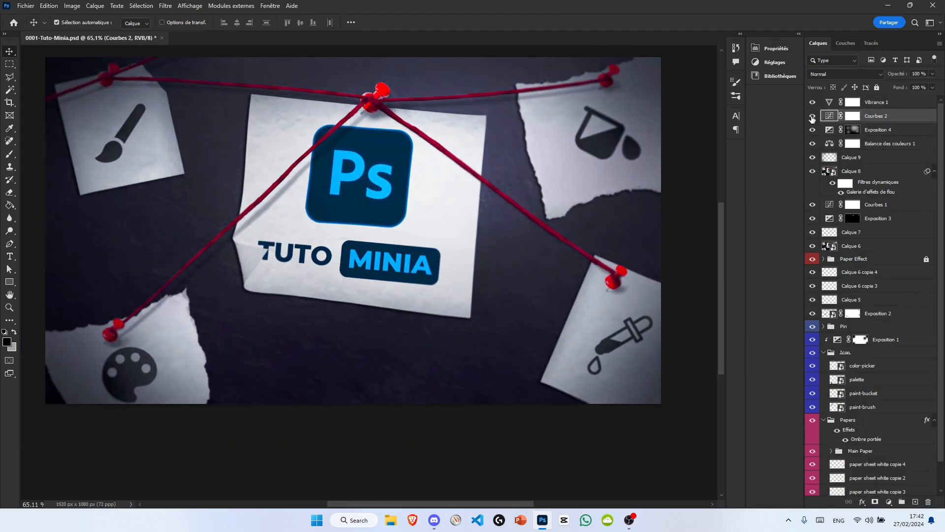
# Step: Delete the Courbes 2 adjustment, and add and discard one more trial adjustment layer
pyautogui.press('Delete')
pyautogui.click(889, 502)
pyautogui.click(858, 420)
pyautogui.press('Delete')
# Step: Add a Levels adjustment above Vibrance 1, adjust it for stronger contrast and save the document
pyautogui.click(877, 103)
pyautogui.click(889, 501)
pyautogui.click(855, 366)
pyautogui.moveTo(679, 148); pyautogui.dragTo(682, 147)
pyautogui.moveTo(626, 176); pyautogui.dragTo(626, 176)
pyautogui.click(777, 48)
pyautogui.scroll(-1, 472, 384)
pyautogui.click(852, 171)
pyautogui.press('capslock')
pyautogui.click(878, 104)
pyautogui.hotkey('ctrl', 's')
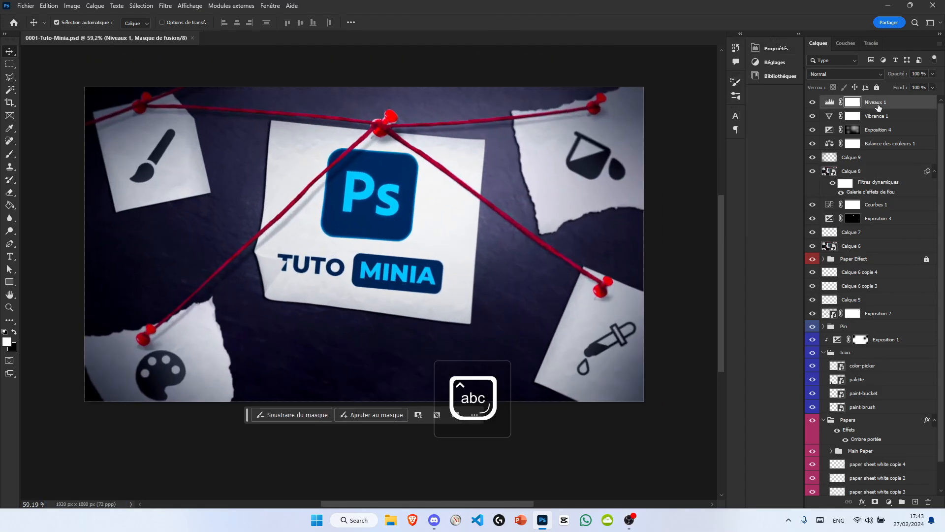
# Step: Stamp the visible image onto a new top smart-object layer and switch off its green (V) channel in the blending options
pyautogui.click(916, 502)
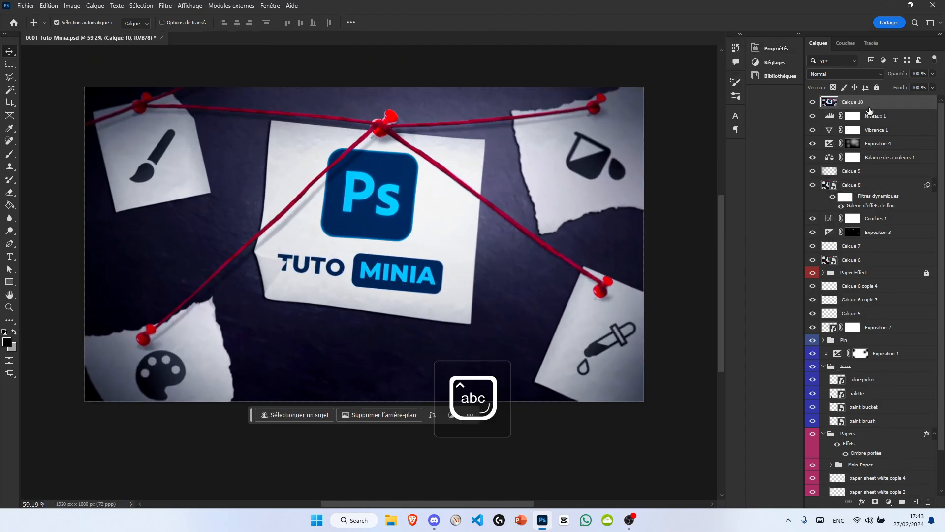
pyautogui.rightClick(870, 111)
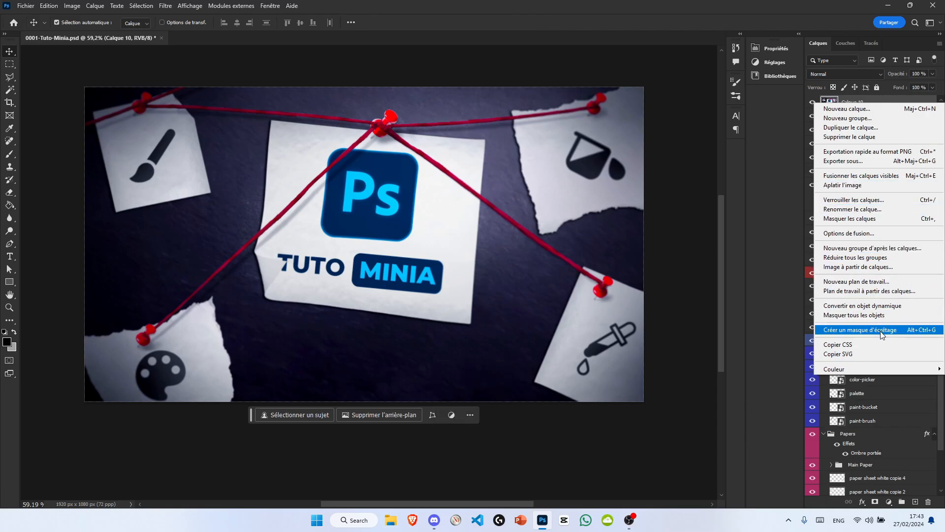
pyautogui.click(849, 233)
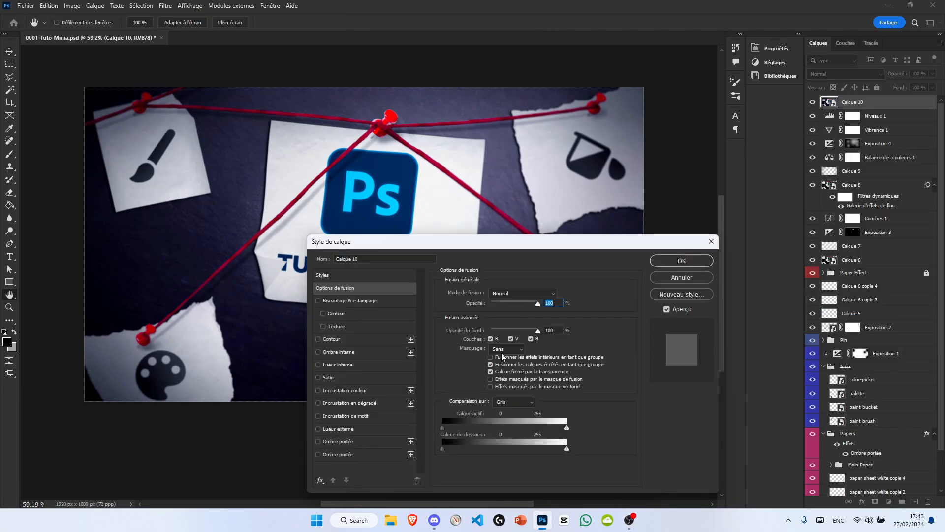
pyautogui.click(681, 260)
pyautogui.click(510, 338)
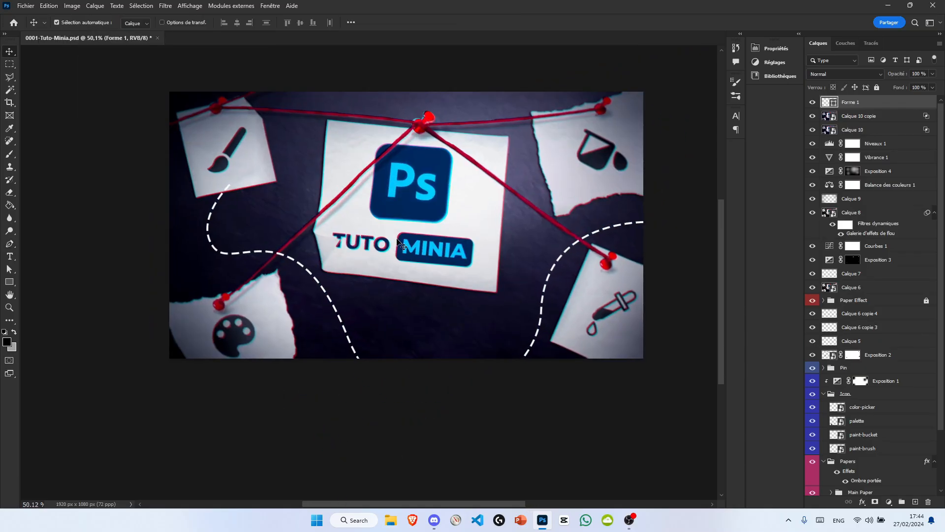
# Step: Open the blend mode choices for the dashed-line shape layer Forme 1
pyautogui.click(843, 74)
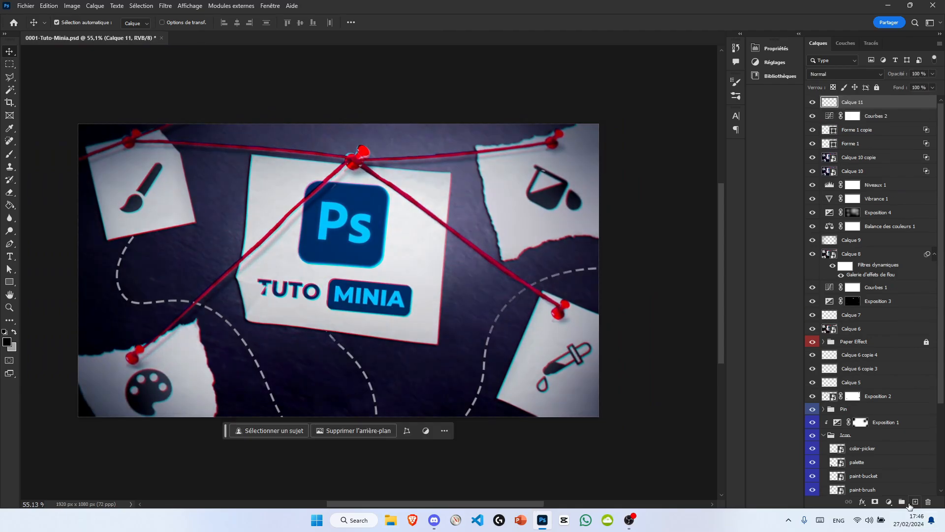
# Step: Set Calque 11 to the Division blend mode and free-transform its blue glow, shifting it toward the image's lower-left area
pyautogui.click(845, 74)
pyautogui.click(850, 302)
pyautogui.hotkey('ctrl', 't')
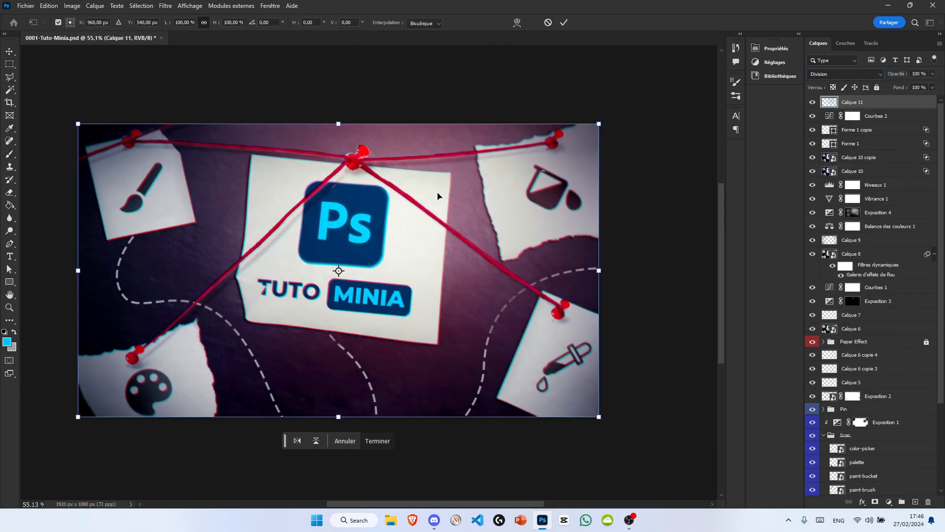
pyautogui.moveTo(340, 315); pyautogui.dragTo(357, 197)
pyautogui.press('Return')
pyautogui.hotkey('ctrl', 't')
pyautogui.scroll(-1, 441, 273)
pyautogui.moveTo(441, 273); pyautogui.dragTo(275, 245)
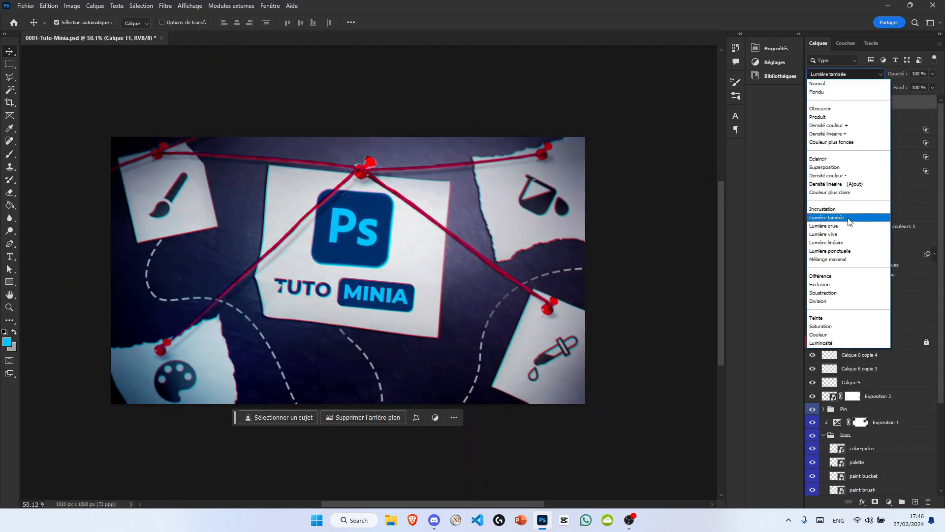
# Step: Try Lumière tamisée on the blue glow layer Calque 11, and set its blend mode to Superposition
pyautogui.click(844, 215)
pyautogui.click(844, 74)
pyautogui.click(845, 165)
# Step: Set Calque 12 to the Couleur blend mode and move its red glow toward the image's upper-right corner
pyautogui.click(844, 74)
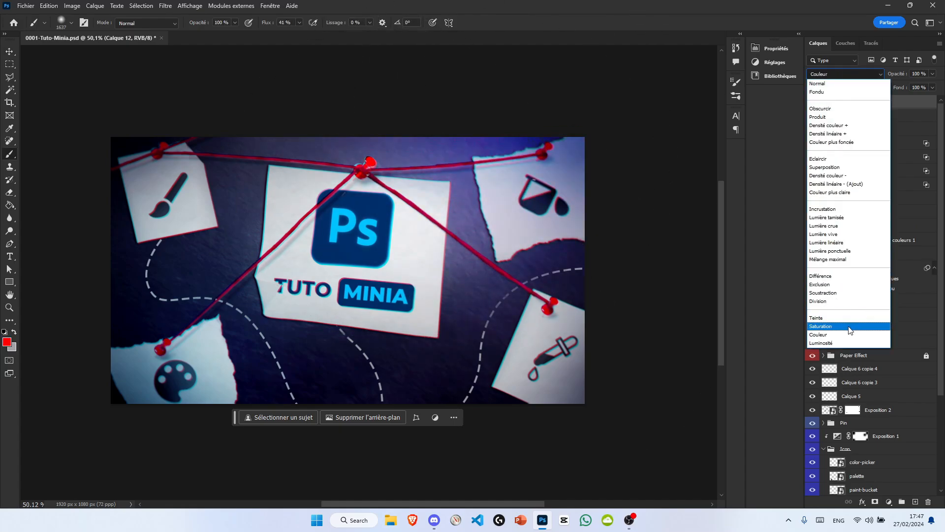
pyautogui.click(845, 335)
pyautogui.press('v')
pyautogui.scroll(1, 377, 249)
pyautogui.scroll(-1, 476, 237)
pyautogui.moveTo(551, 165); pyautogui.dragTo(569, 153)
pyautogui.scroll(3, 399, 231)
# Step: Add a Brightness/Contrast adjustment above Calque 12 and slightly increase its contrast
pyautogui.click(889, 502)
pyautogui.click(873, 358)
pyautogui.moveTo(672, 123)
pyautogui.mouseDown()
pyautogui.moveTo(650, 122)
pyautogui.moveTo(685, 122)
pyautogui.mouseUp()
pyautogui.scroll(-5, 393, 182)
pyautogui.moveTo(671, 103)
pyautogui.mouseDown()
pyautogui.moveTo(661, 102)
pyautogui.moveTo(671, 104)
pyautogui.mouseUp()
pyautogui.click(729, 45)
pyautogui.click(776, 48)
pyautogui.click(727, 44)
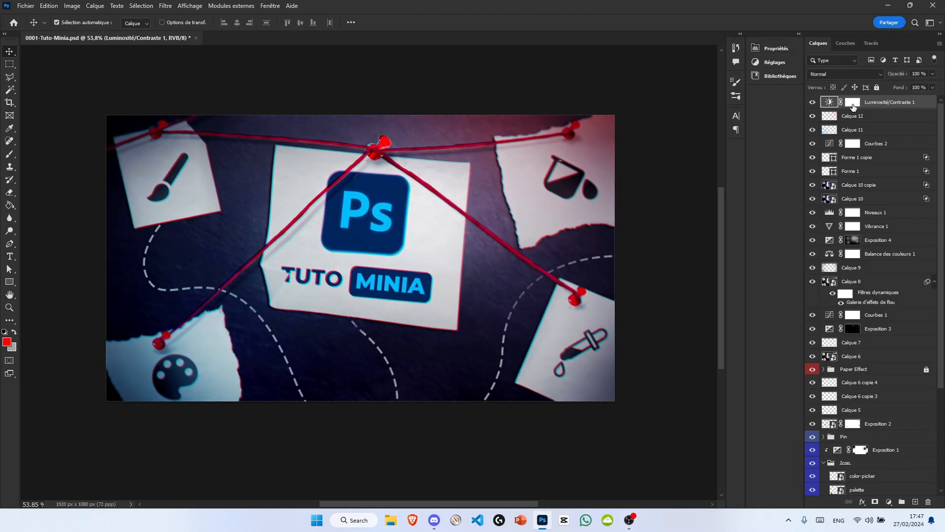
pyautogui.scroll(-1, 530, 214)
pyautogui.scroll(7, 367, 296)
# Step: Create a new empty layer Calque 13, add an Exposure adjustment above it and invert the adjustment's mask to black
pyautogui.click(915, 502)
pyautogui.click(889, 502)
pyautogui.click(861, 389)
pyautogui.hotkey('ctrl', 'i')
# Step: Shade the fold at the central sheet's lower-left corner by painting white on the Exposition 5 mask with a soft brush
pyautogui.press('l')
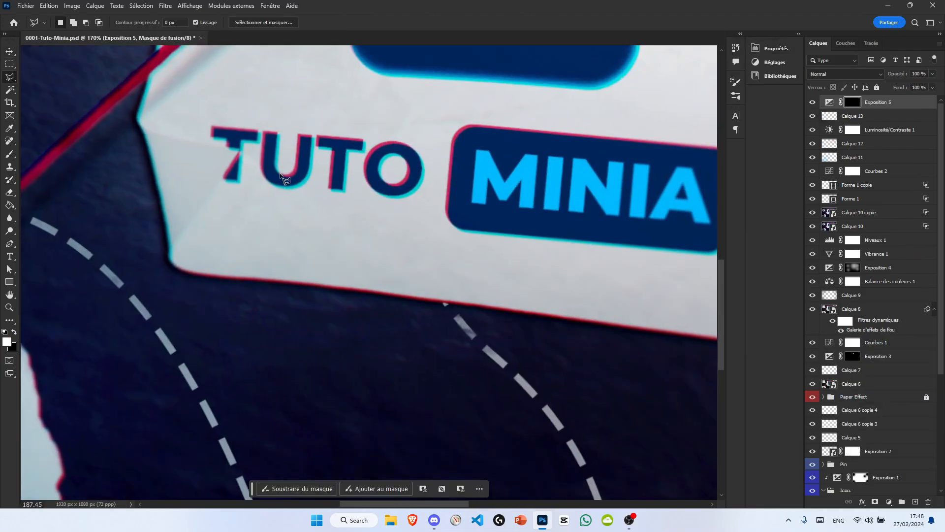
pyautogui.click(281, 300)
pyautogui.press('e')
pyautogui.scroll(3, 196, 251)
pyautogui.scroll(2, 271, 257)
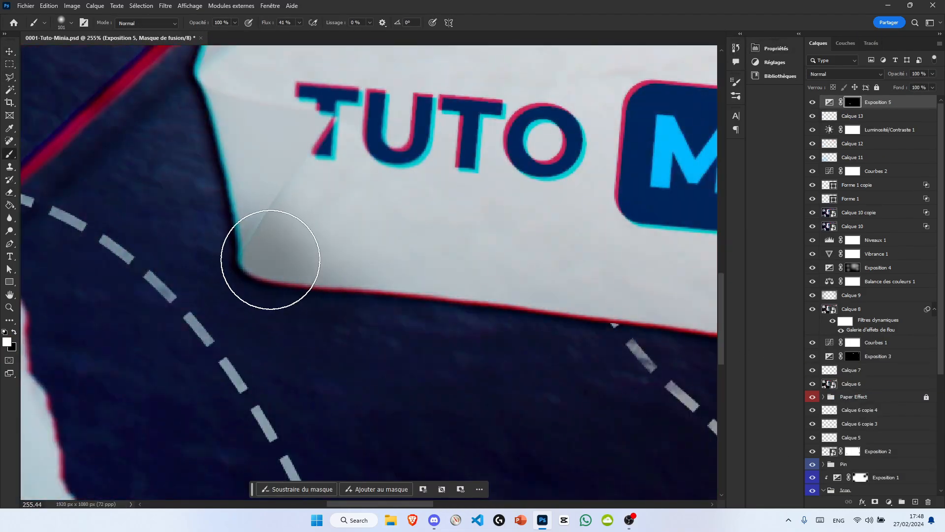